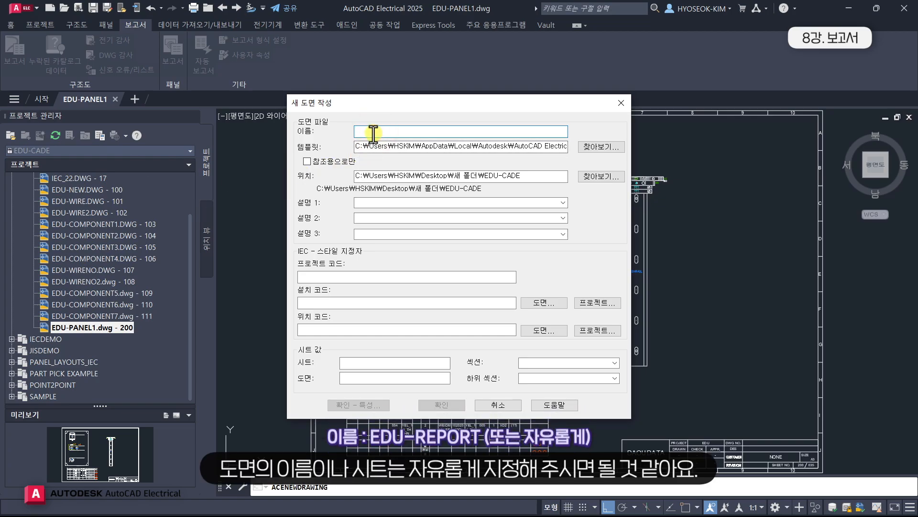
Create a new drawing named EDU-REPORT in the EDU-CADE project
{"action": "type", "text": "E"}
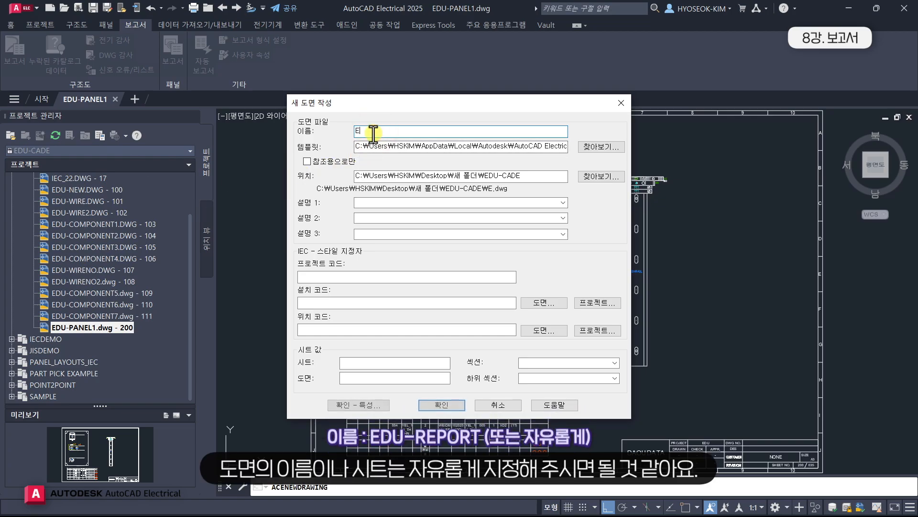
{"action": "type", "text": "DU-REPORT"}
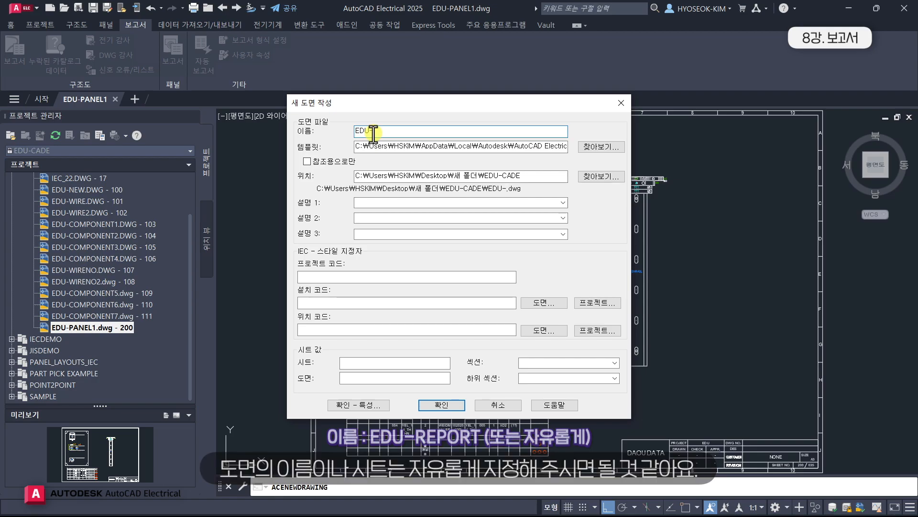
{"action": "left_click", "coordinate": [441, 404]}
{"action": "left_click", "coordinate": [512, 285]}
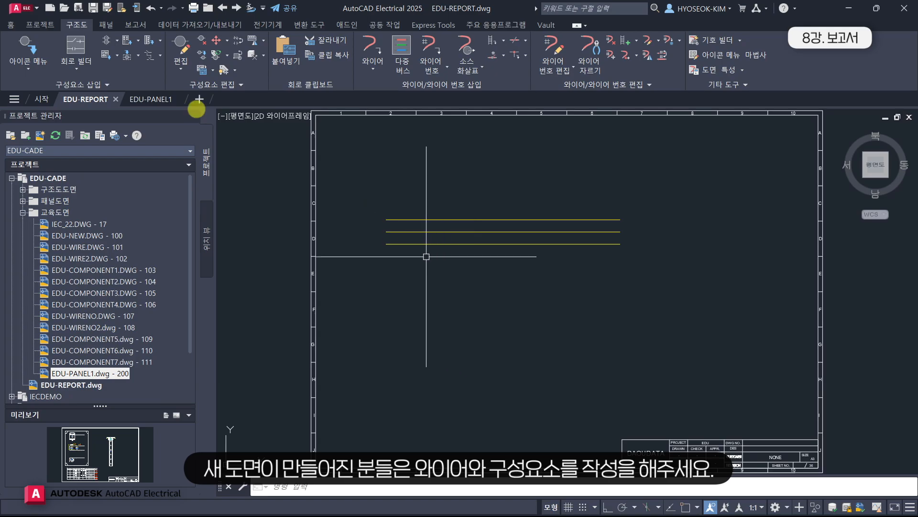
Insert a momentary normally open push button (누름 버튼 NO 순간) near the middle of the uppermost wire
{"action": "left_click", "coordinate": [25, 43]}
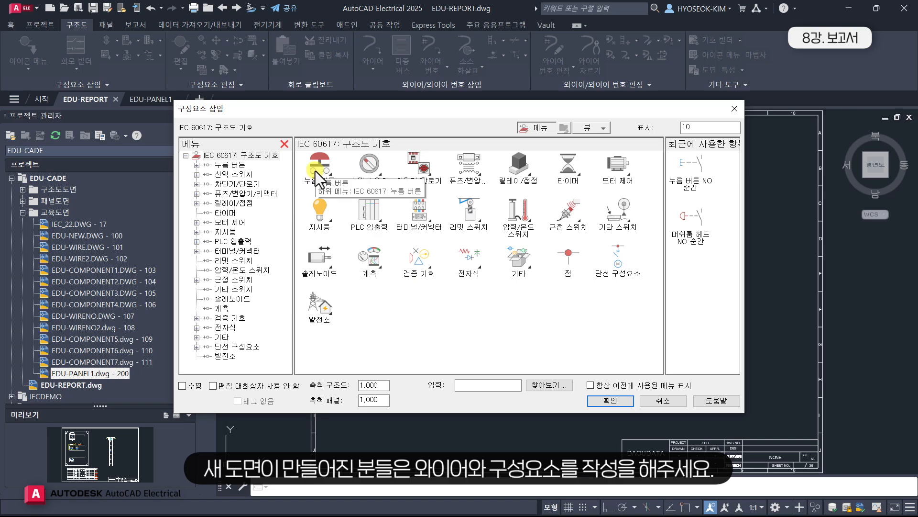
{"action": "left_click", "coordinate": [315, 171]}
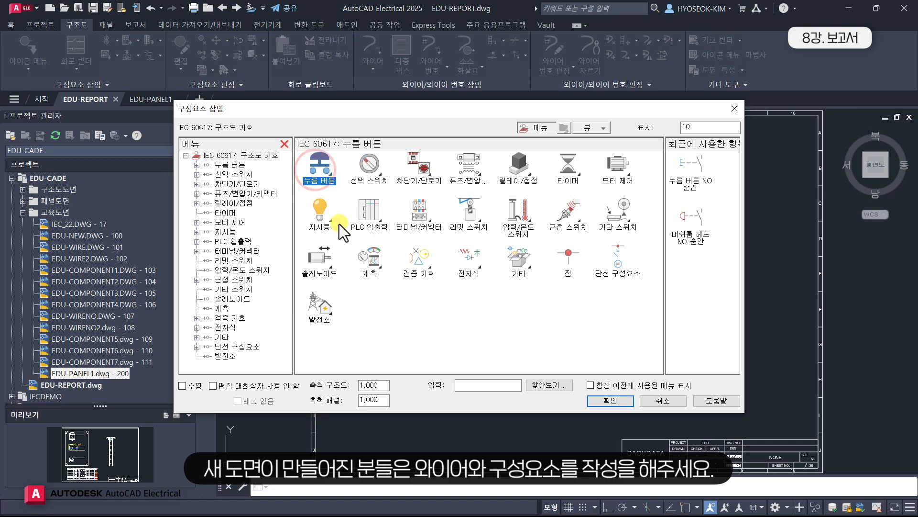
{"action": "left_click", "coordinate": [326, 183]}
{"action": "scroll", "coordinate": [462, 229], "scroll_direction": "up", "scroll_amount": 2}
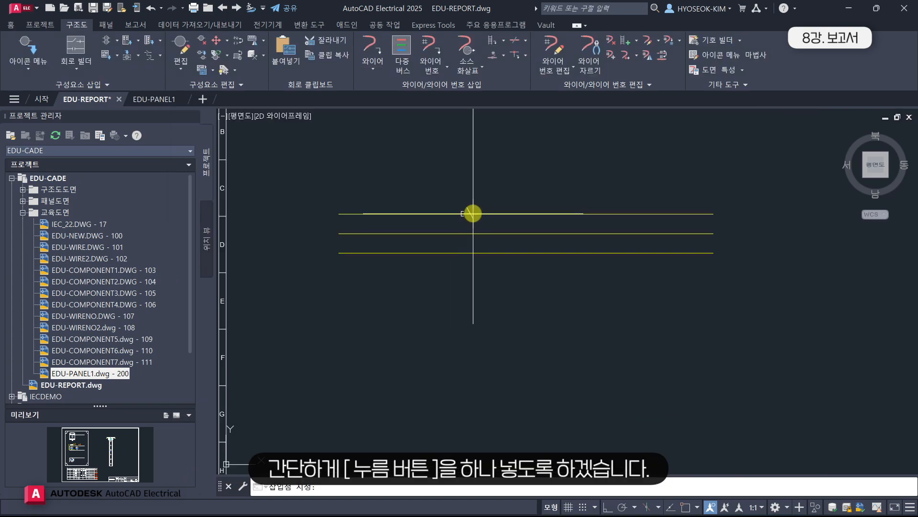
{"action": "left_click", "coordinate": [470, 213]}
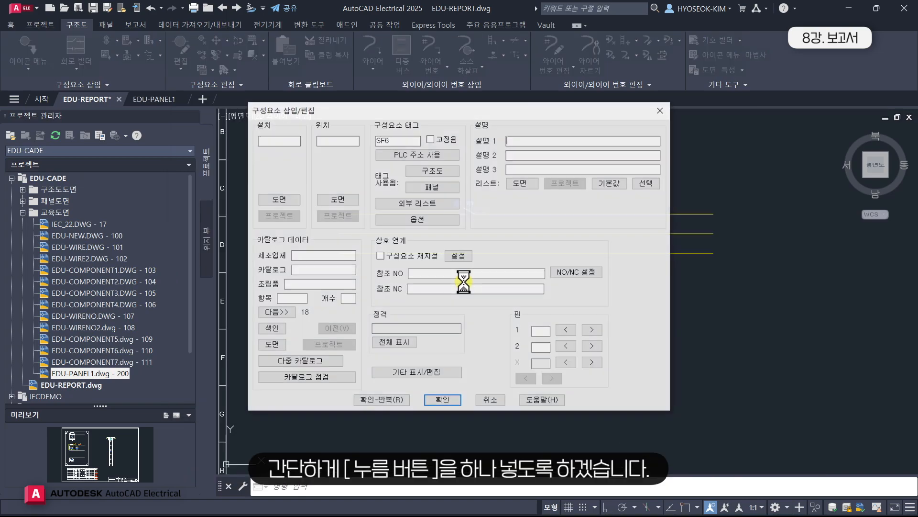
Assign the AB catalog part 800T-B6D1 to the push button and accept the component data
{"action": "left_click", "coordinate": [280, 330]}
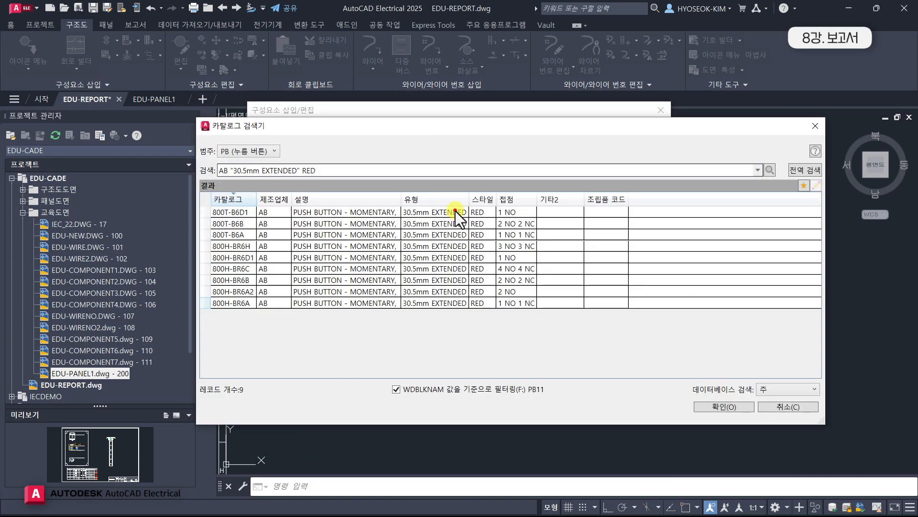
{"action": "left_click", "coordinate": [455, 212]}
{"action": "left_click", "coordinate": [713, 404]}
{"action": "left_click", "coordinate": [450, 400]}
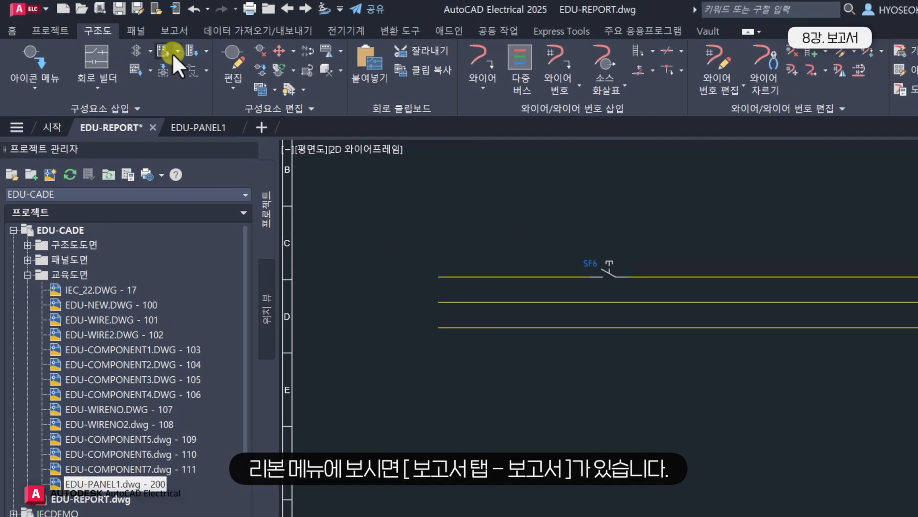
Generate a schematic bill of materials report (재료 명세서) for the active drawing only, quick-saving the drawing
{"action": "left_click", "coordinate": [164, 31]}
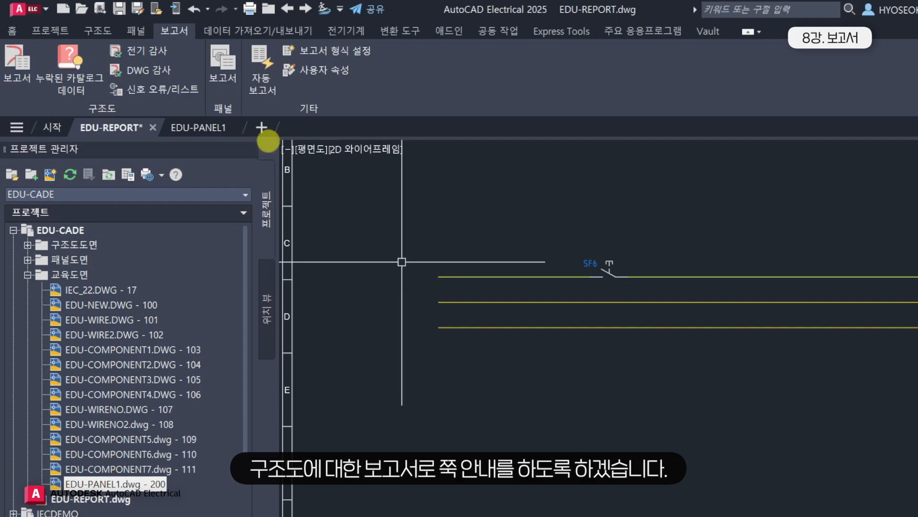
{"action": "left_click", "coordinate": [20, 67]}
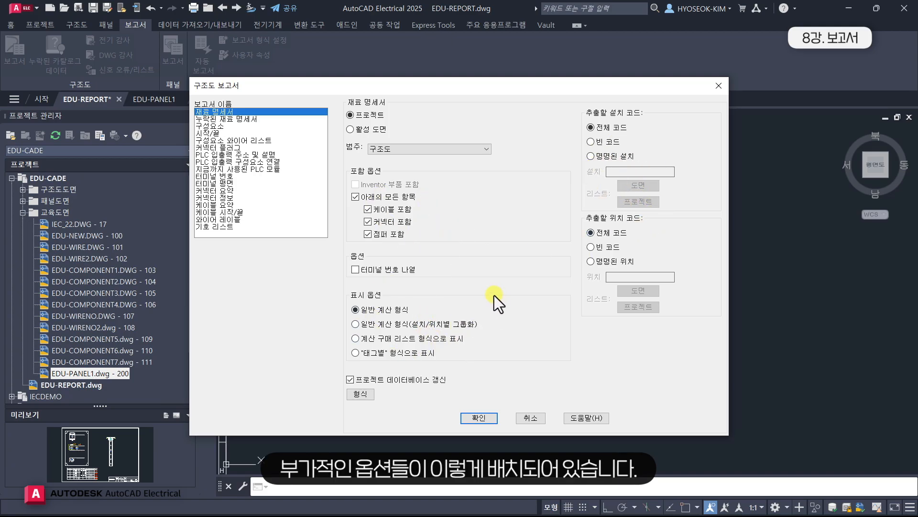
{"action": "left_click", "coordinate": [367, 130]}
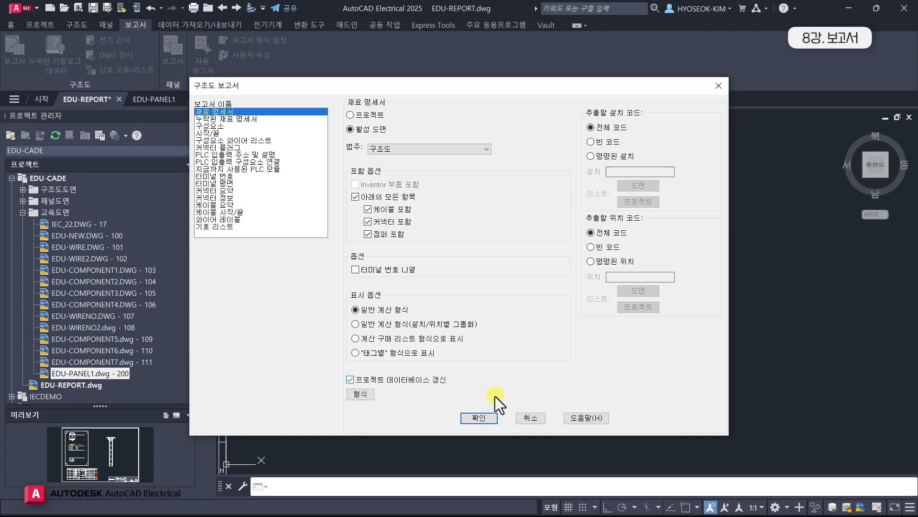
{"action": "left_click", "coordinate": [483, 418]}
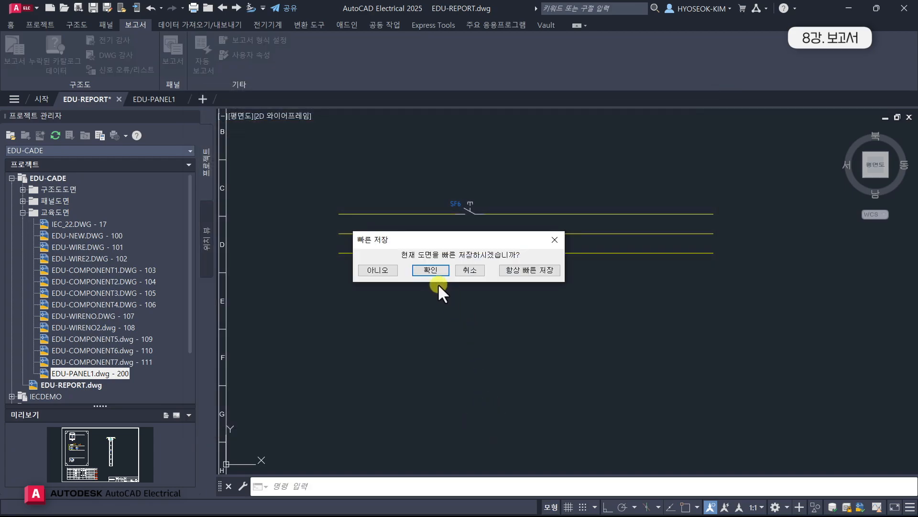
{"action": "left_click", "coordinate": [430, 271]}
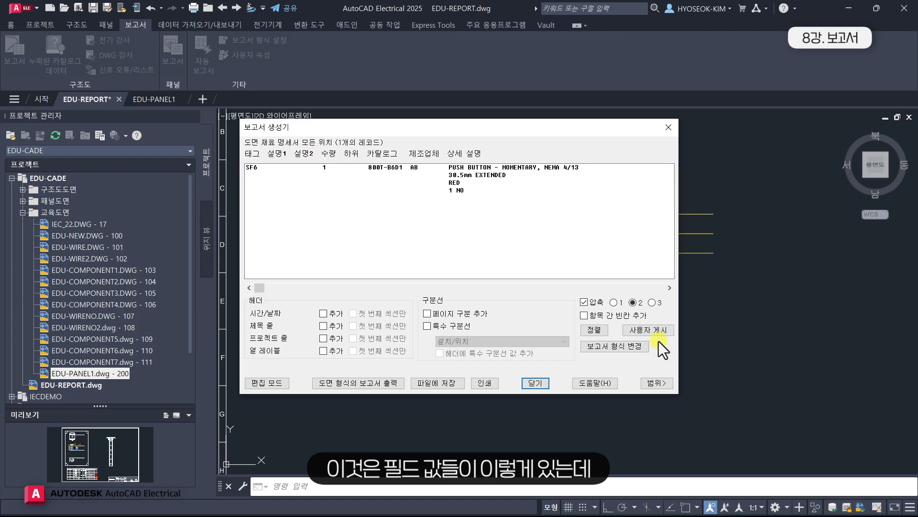
Change the report format by removing the 설명2 field from the reported fields
{"action": "left_click", "coordinate": [639, 349]}
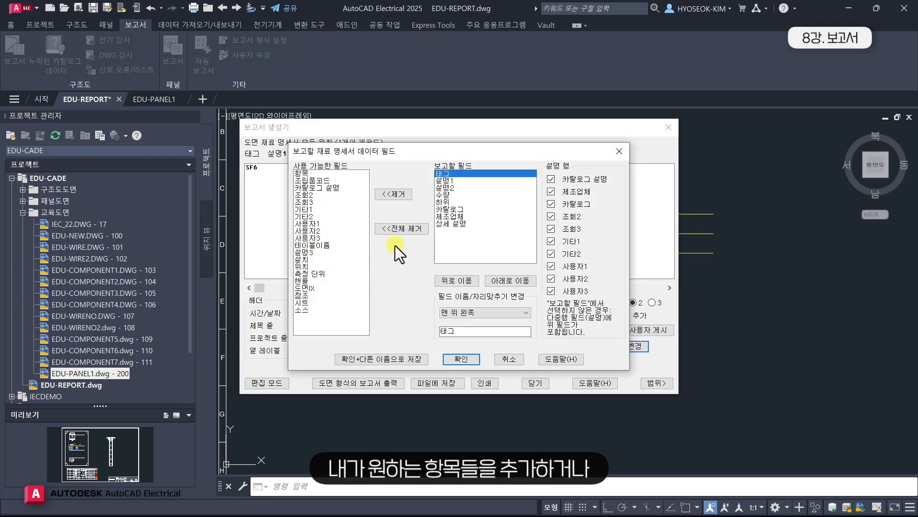
{"action": "left_click", "coordinate": [448, 181]}
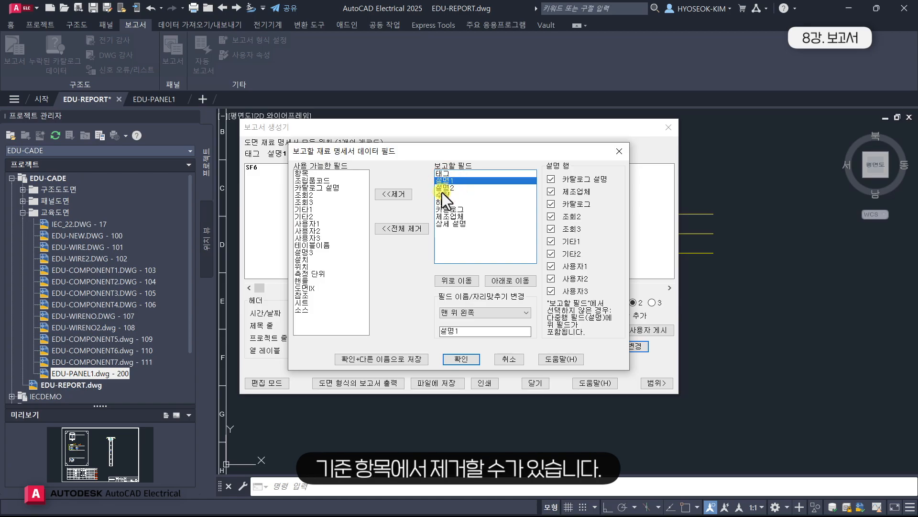
{"action": "left_click", "coordinate": [445, 187]}
{"action": "left_click", "coordinate": [393, 194]}
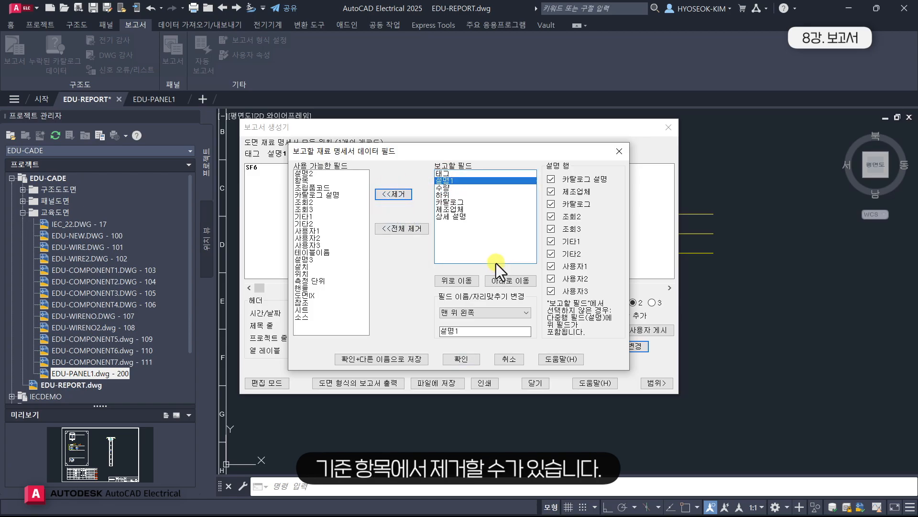
{"action": "left_click", "coordinate": [461, 359]}
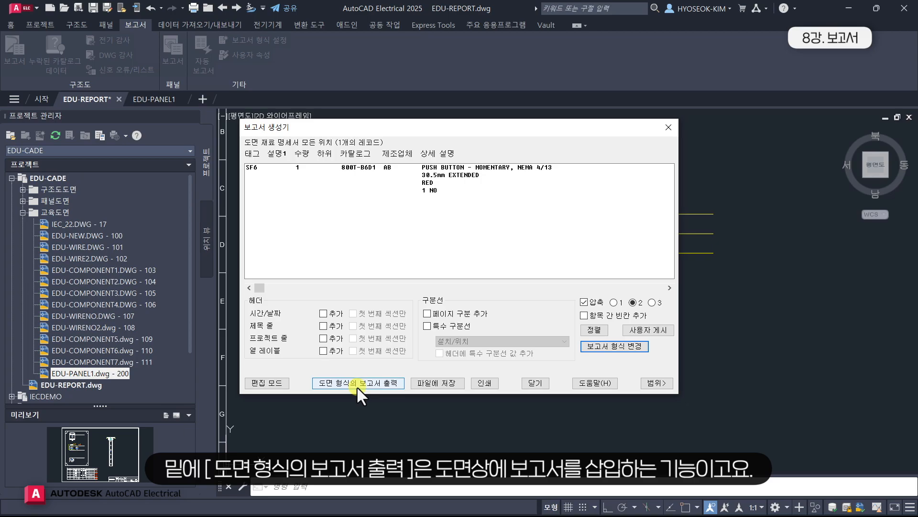
Review the file formats offered for saving the report externally, without exporting it
{"action": "left_click", "coordinate": [427, 383]}
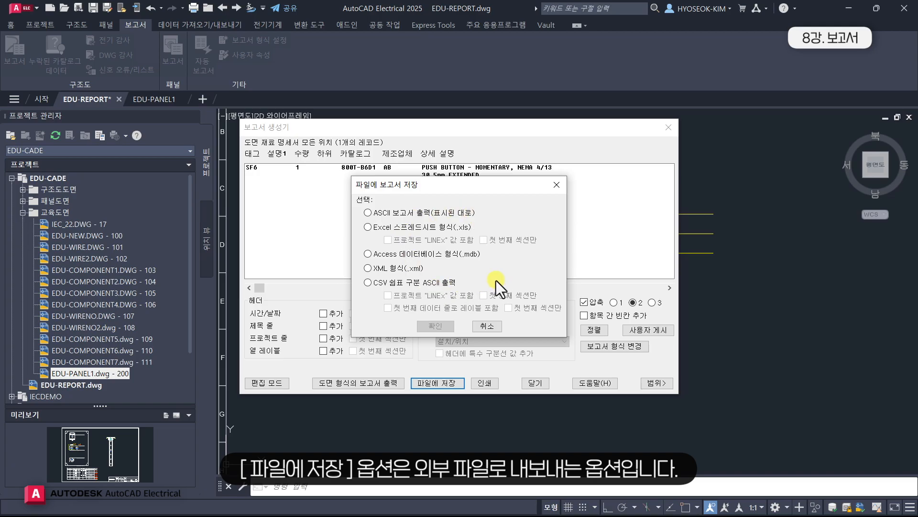
{"action": "left_click", "coordinate": [555, 185]}
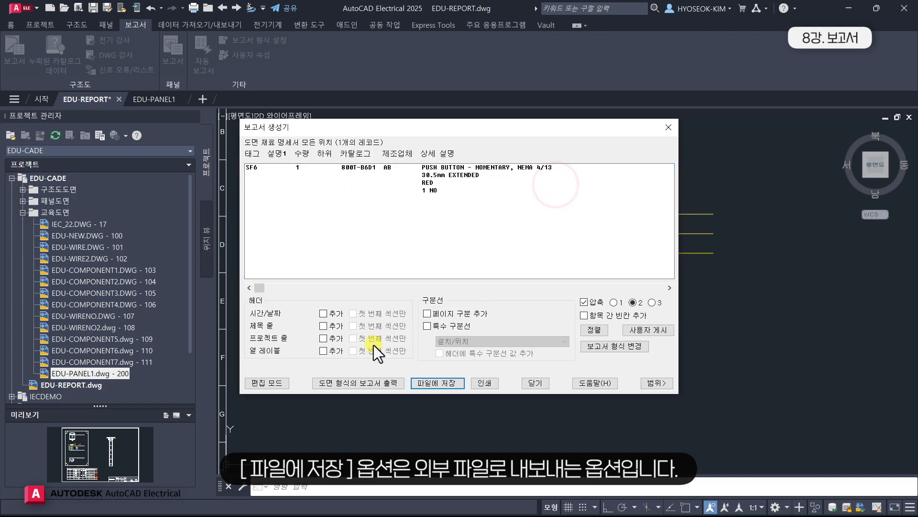
Insert the report into the drawing as a new table with the ACE-METRIC style, below the wires, and close the report generator
{"action": "left_click", "coordinate": [362, 384]}
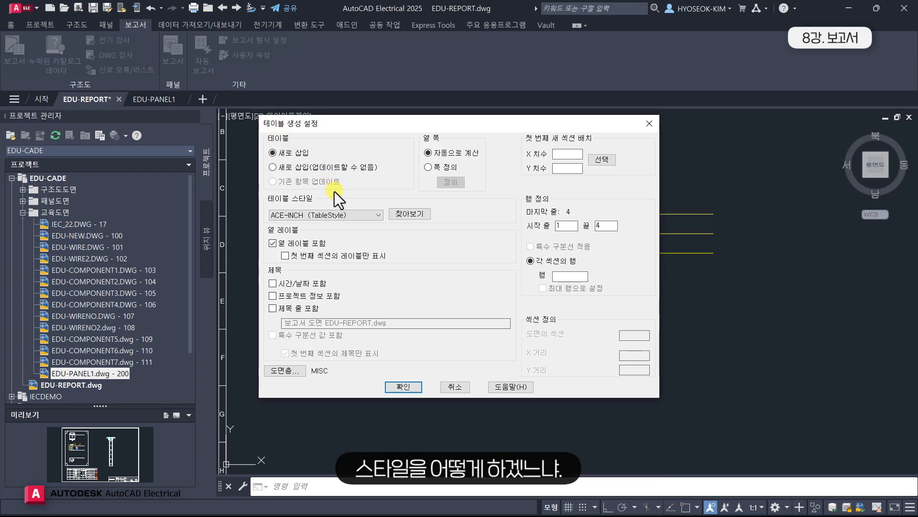
{"action": "left_click", "coordinate": [335, 214]}
{"action": "left_click", "coordinate": [326, 231]}
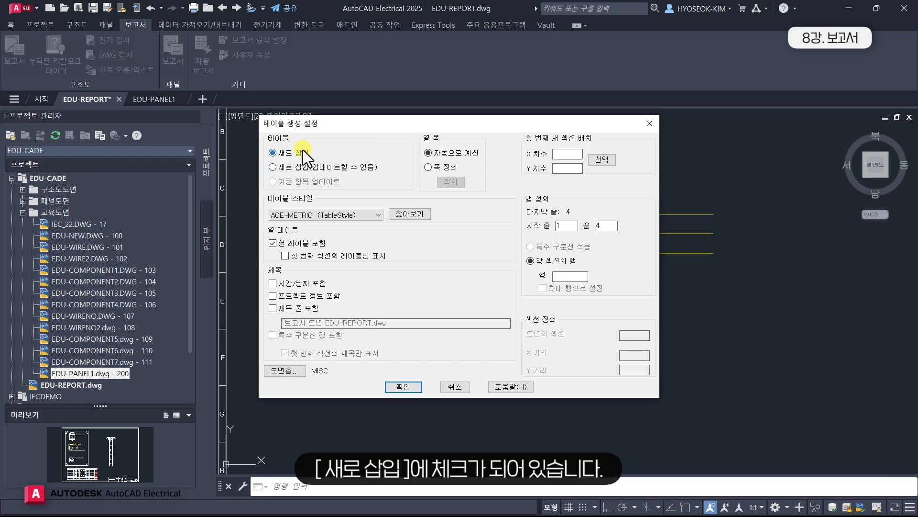
{"action": "left_click", "coordinate": [393, 386]}
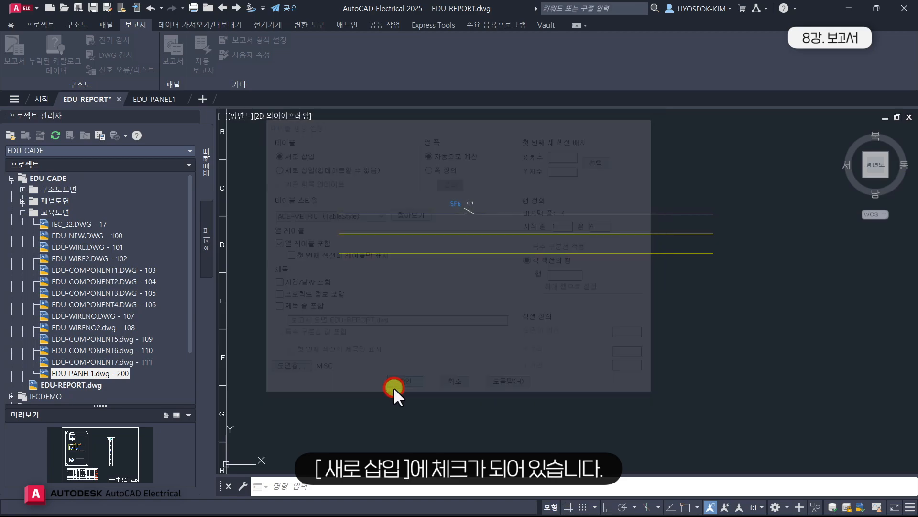
{"action": "left_click", "coordinate": [330, 301]}
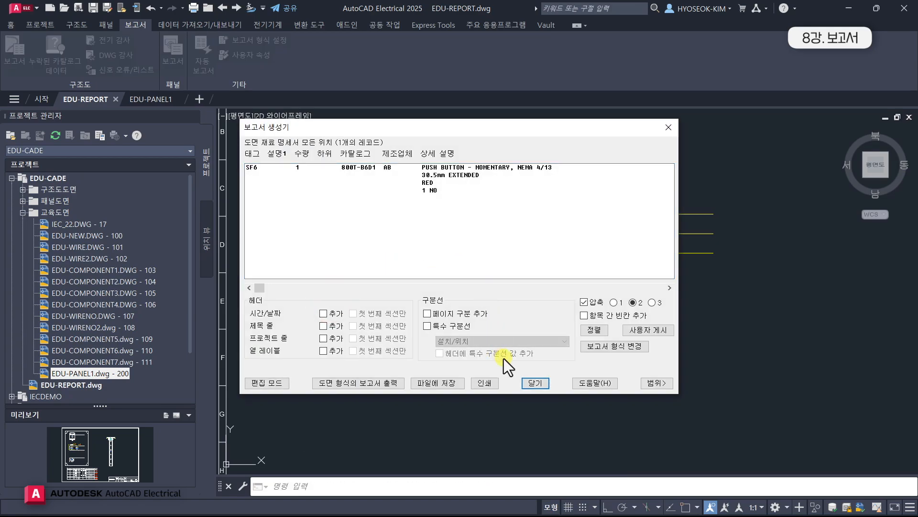
{"action": "left_click", "coordinate": [533, 381]}
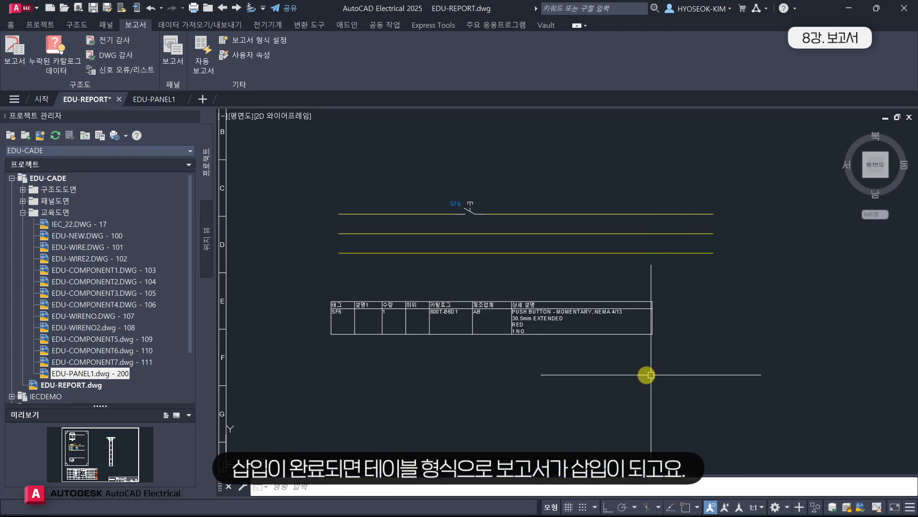
Trace the SF6 tag from the report table with the Surfer (검색) tool to check its references
{"action": "scroll", "coordinate": [612, 375], "scroll_direction": "up", "scroll_amount": 2}
{"action": "middle_click_drag", "start_coordinate": [429, 350], "coordinate": [519, 353]}
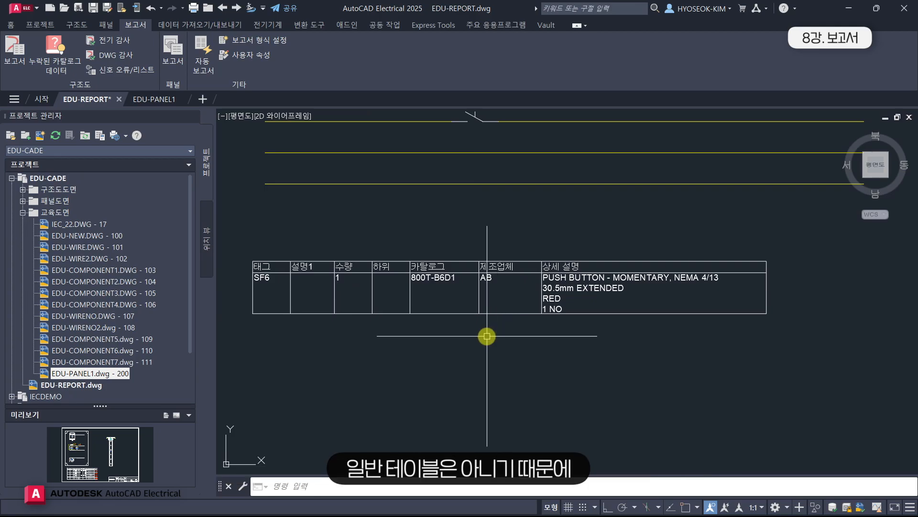
{"action": "left_click", "coordinate": [41, 25]}
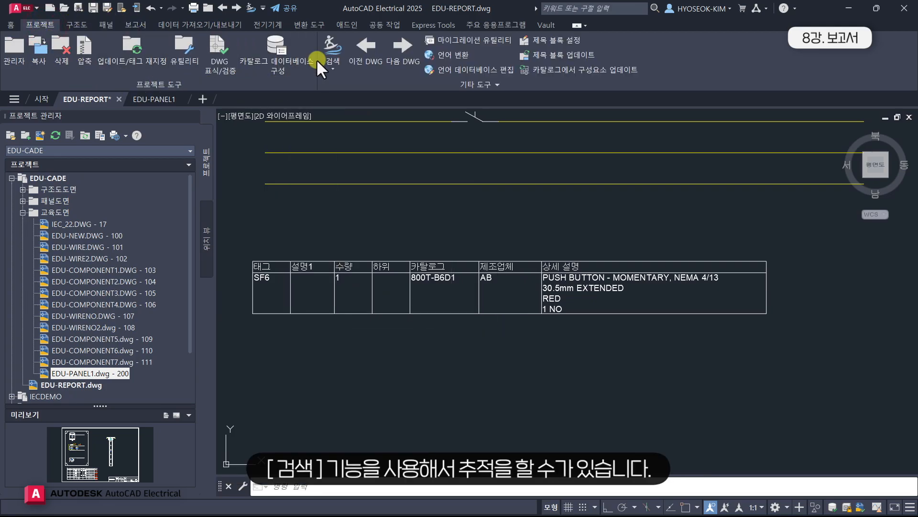
{"action": "left_click", "coordinate": [330, 46]}
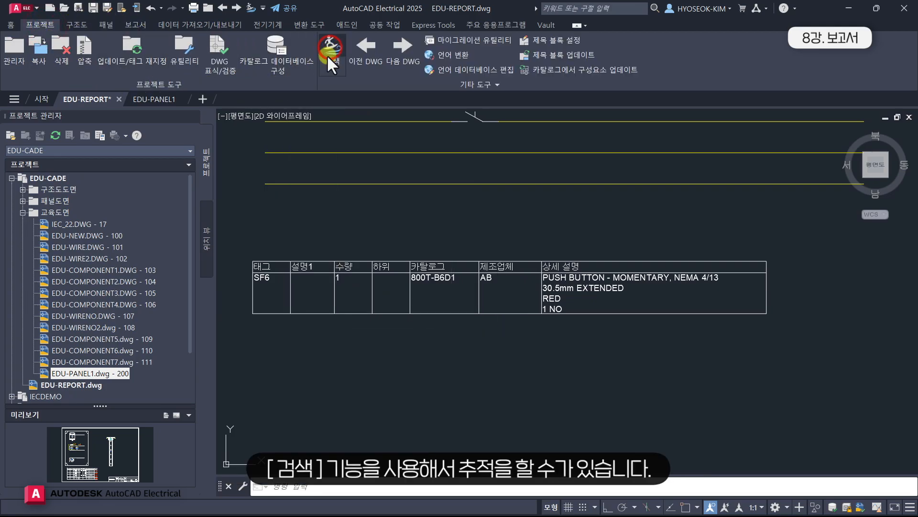
{"action": "left_click", "coordinate": [263, 278]}
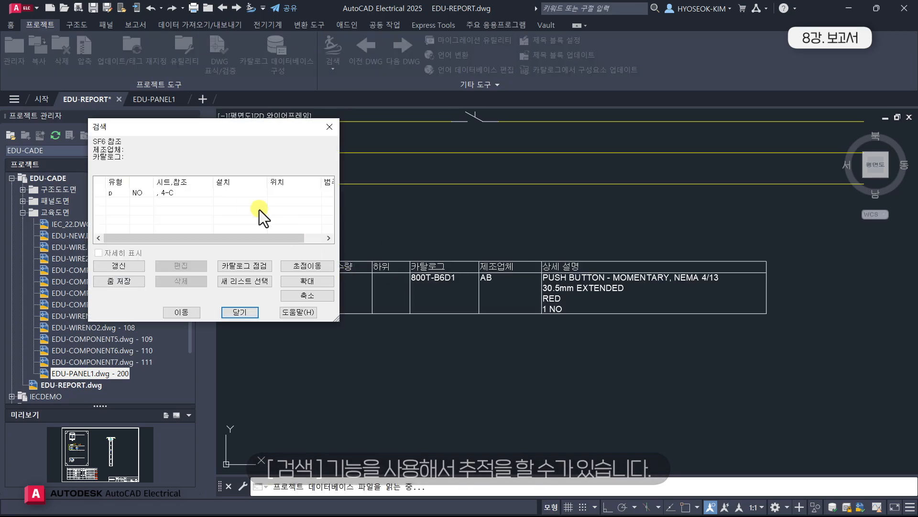
{"action": "left_click", "coordinate": [329, 127]}
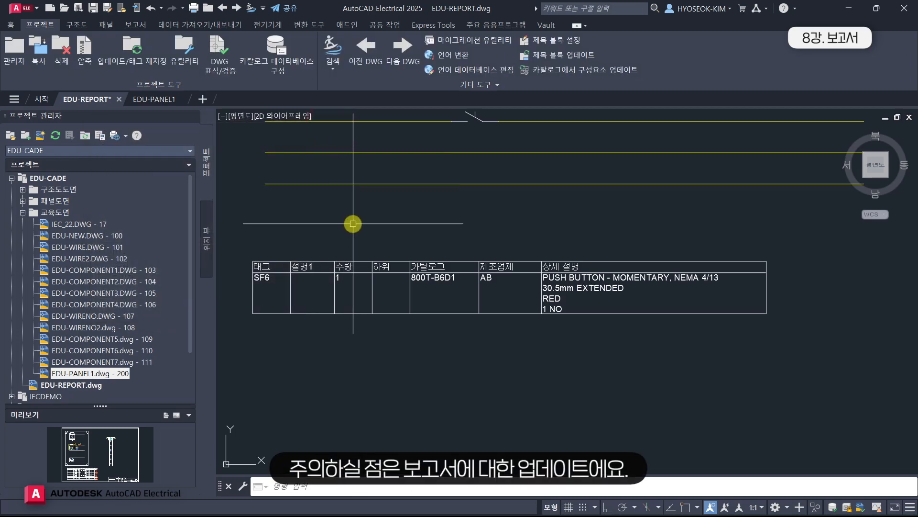
Copy the SF6 push button onto the left part of the middle wire and accept its component data
{"action": "mouse_move", "coordinate": [360, 217]}
{"action": "middle_mouse_down"}
{"action": "mouse_move", "coordinate": [375, 254]}
{"action": "mouse_move", "coordinate": [476, 209]}
{"action": "middle_mouse_up"}
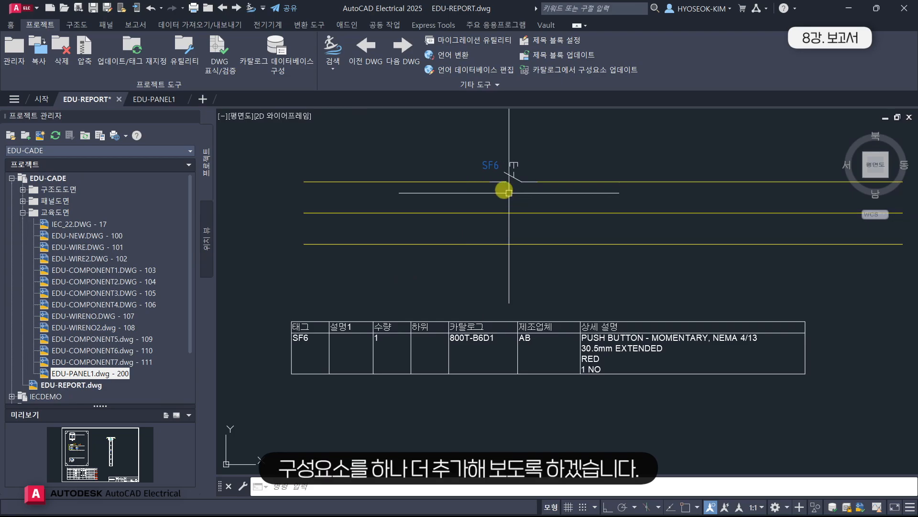
{"action": "left_click", "coordinate": [83, 24]}
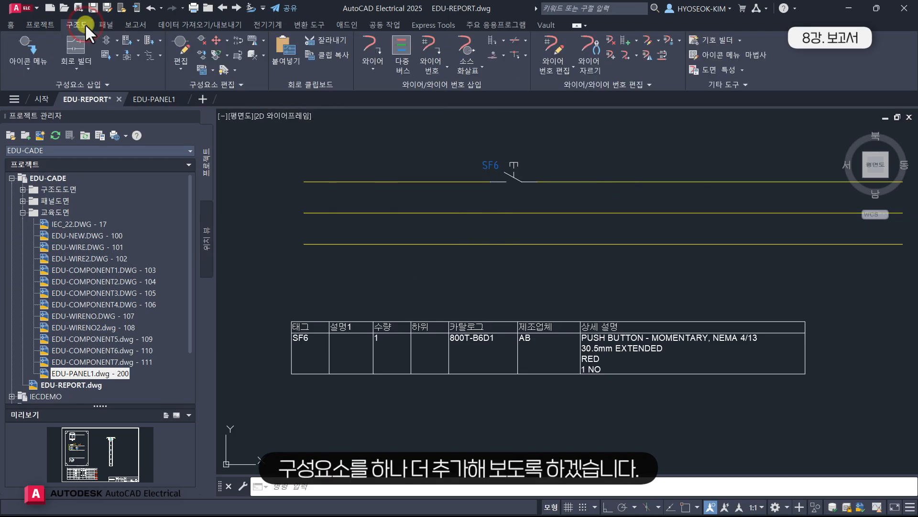
{"action": "left_click", "coordinate": [203, 55]}
{"action": "left_click", "coordinate": [494, 162]}
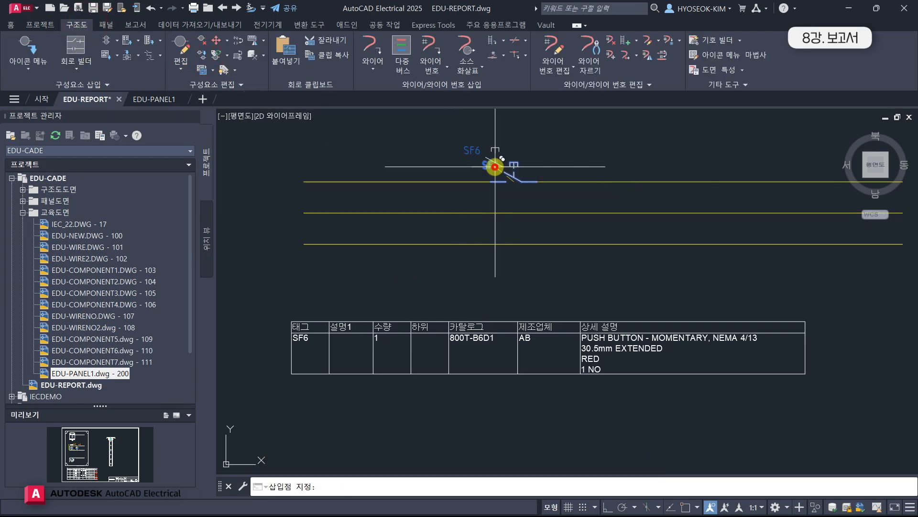
{"action": "left_click", "coordinate": [402, 211]}
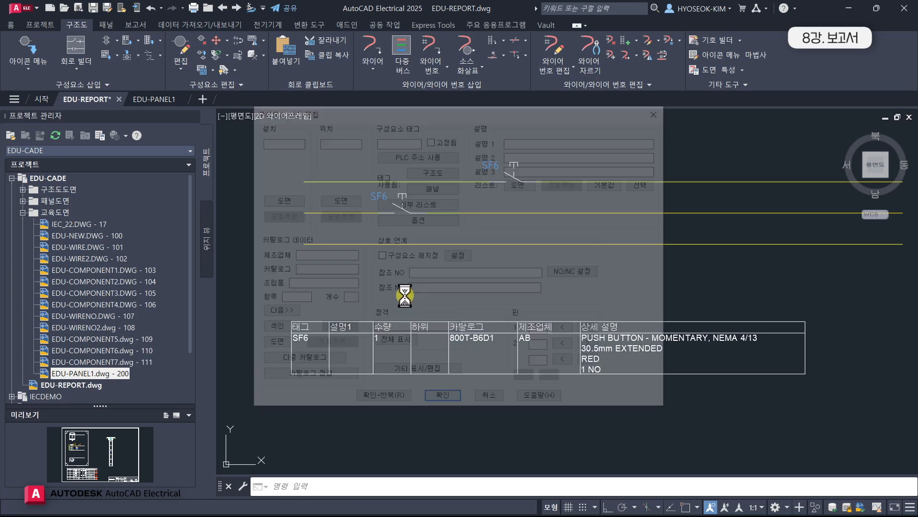
{"action": "left_click", "coordinate": [433, 400]}
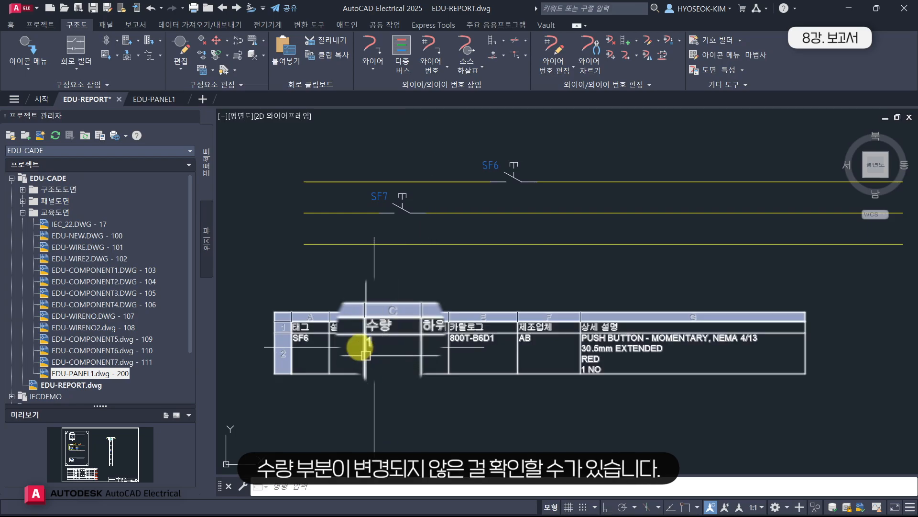
Generate a schematic bill of materials (재료 명세서) report for the active drawing (활성 도면) only, quick-saving the drawing
{"action": "left_click", "coordinate": [375, 328]}
{"action": "left_click", "coordinate": [265, 267]}
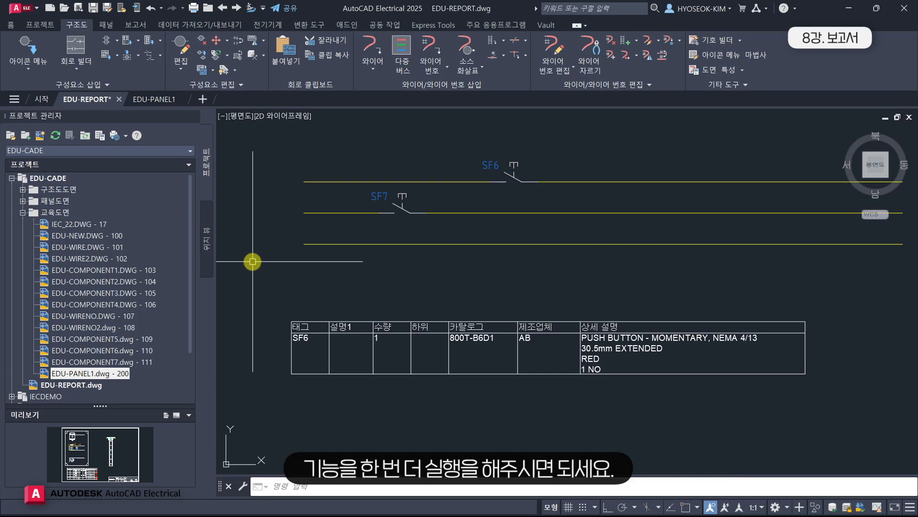
{"action": "left_click", "coordinate": [135, 26]}
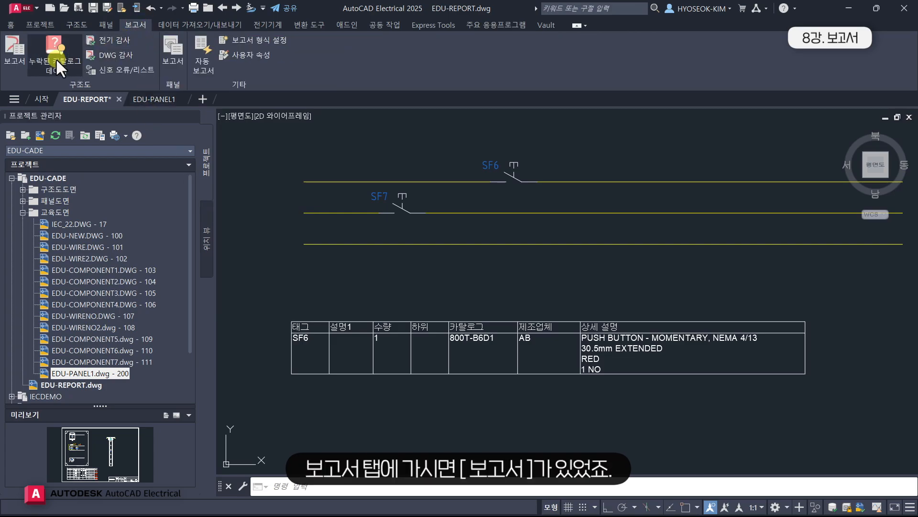
{"action": "left_click", "coordinate": [11, 53]}
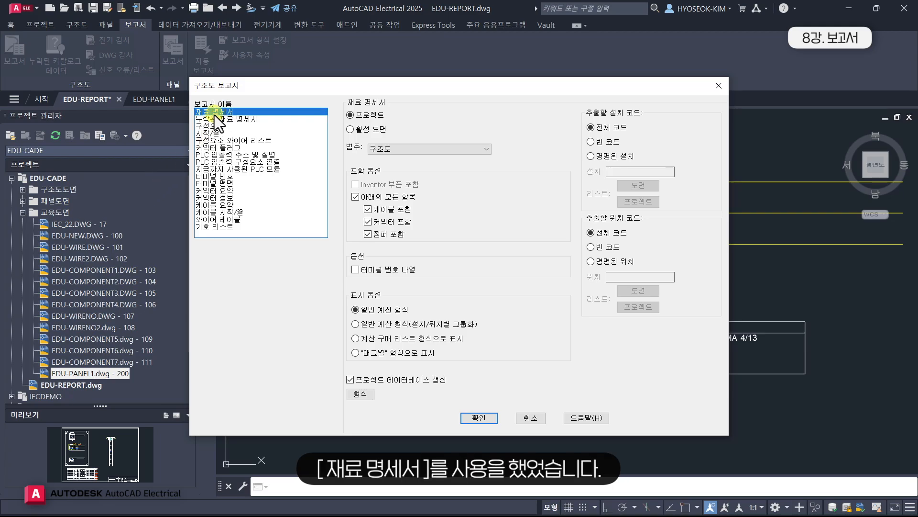
{"action": "left_click", "coordinate": [370, 131]}
{"action": "left_click", "coordinate": [482, 419]}
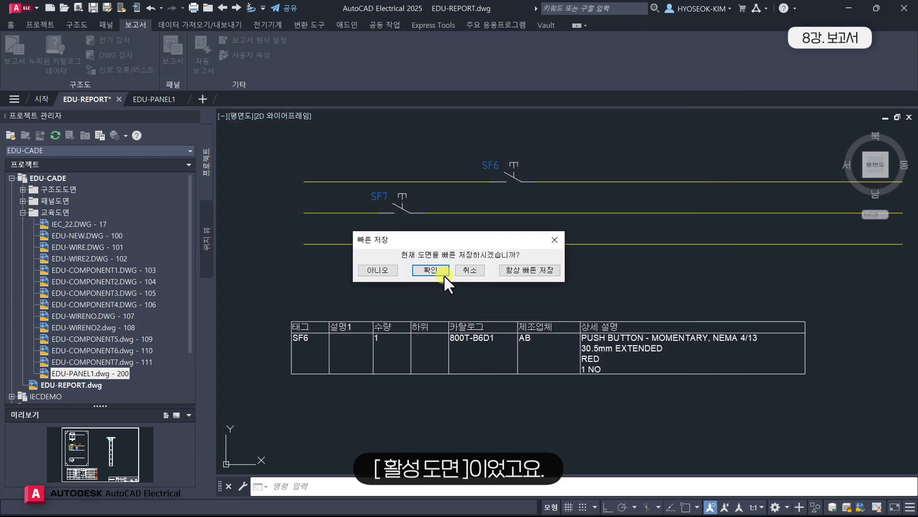
{"action": "left_click", "coordinate": [443, 271]}
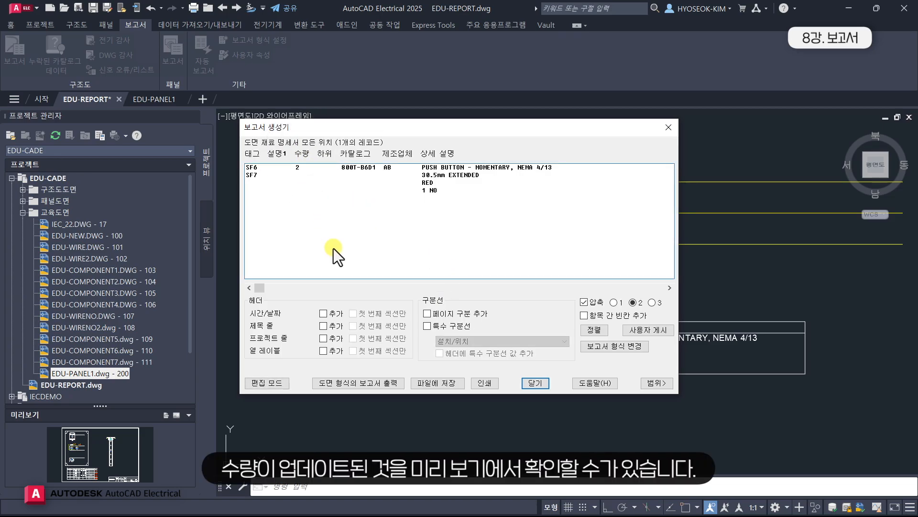
Update the existing report table in the drawing (기존 항목 업데이트) with the regenerated data and close the report generator
{"action": "left_click", "coordinate": [375, 385]}
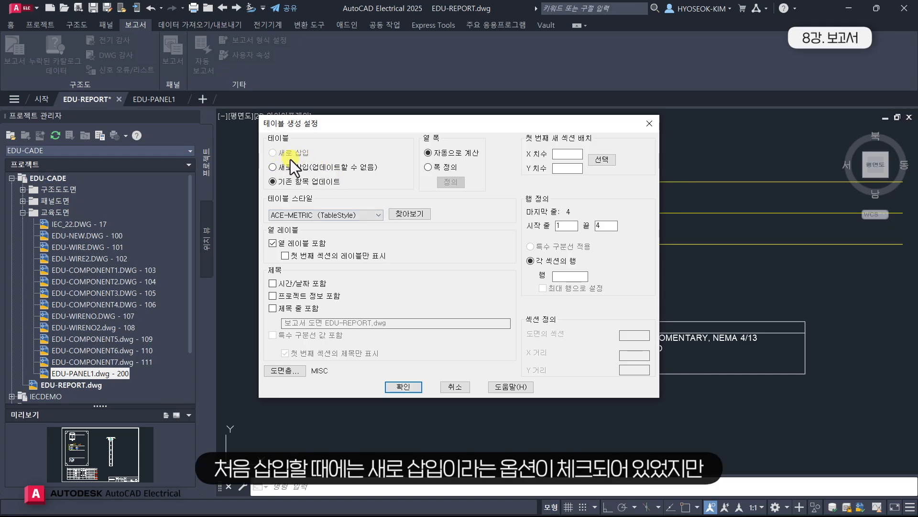
{"action": "left_click_drag", "start_coordinate": [322, 127], "coordinate": [103, 36]}
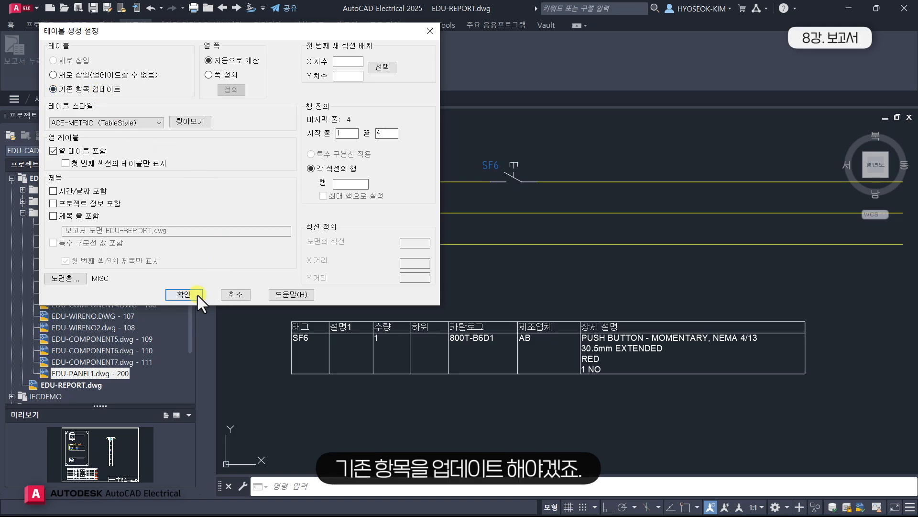
{"action": "left_click", "coordinate": [183, 294]}
{"action": "left_click", "coordinate": [525, 383]}
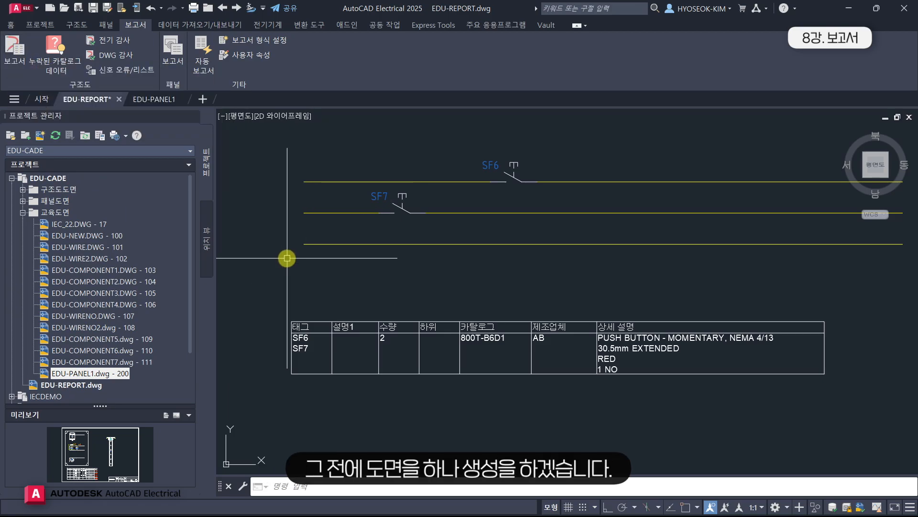
Create a new drawing named PROJECT_REPORT1 in the EDU-CADE project without applying the project defaults to its drawing settings
{"action": "middle_click", "coordinate": [287, 258]}
{"action": "middle_click", "coordinate": [287, 258]}
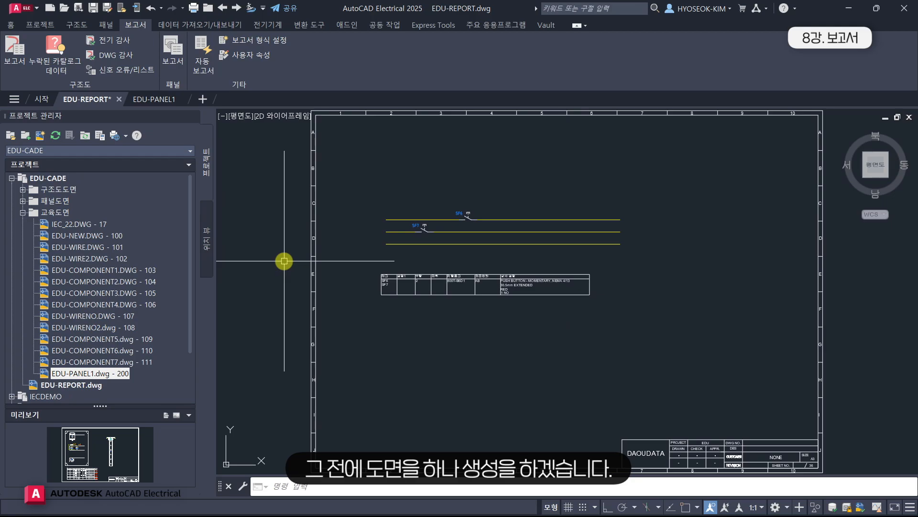
{"action": "left_click", "coordinate": [44, 178]}
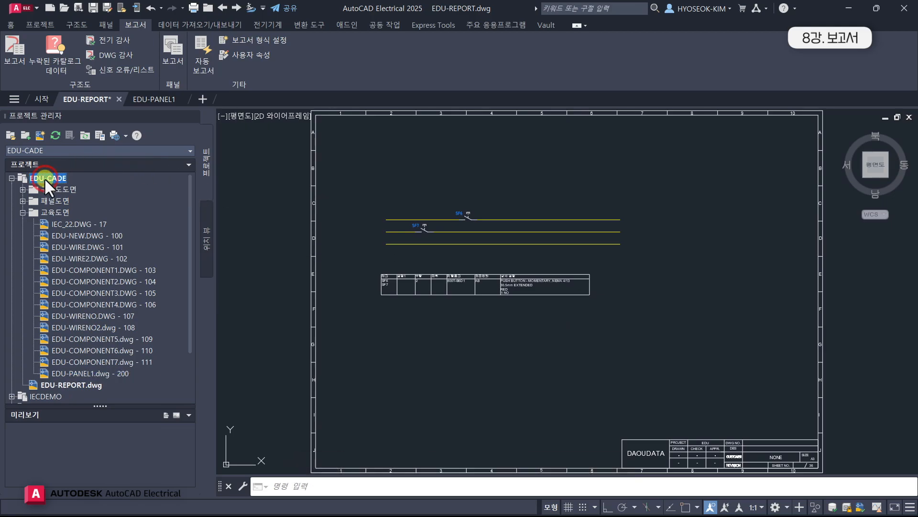
{"action": "left_click", "coordinate": [38, 137]}
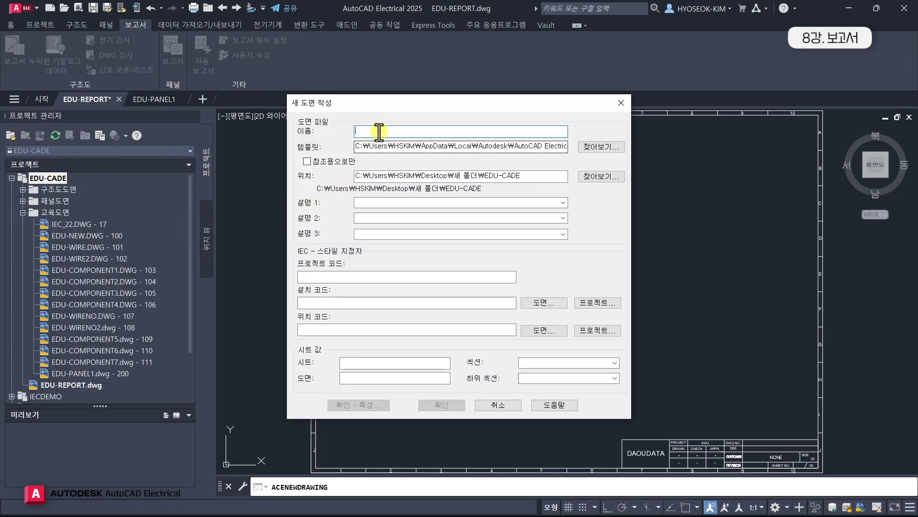
{"action": "type", "text": "PRO"}
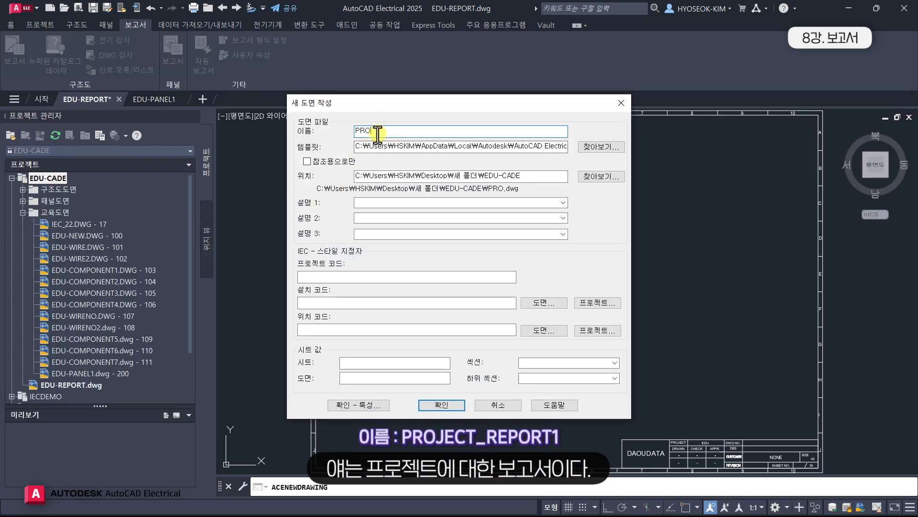
{"action": "type", "text": "JECT_REPORT"}
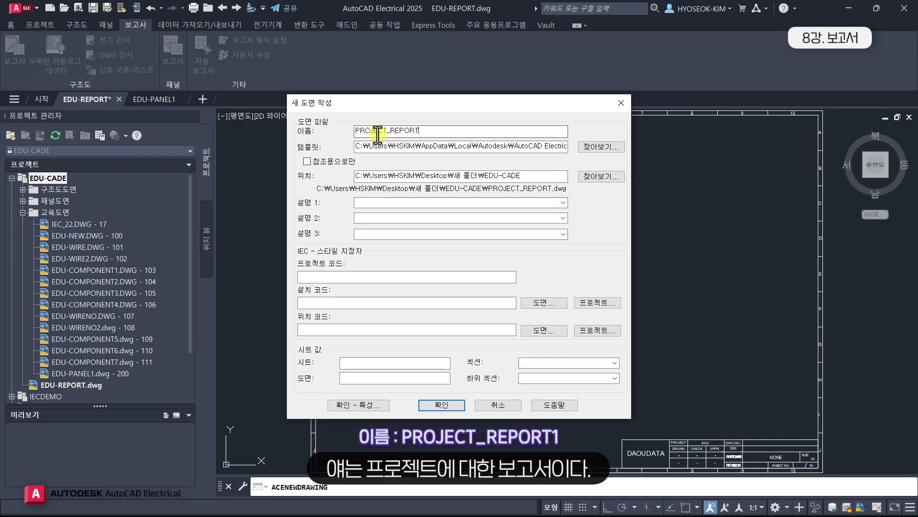
{"action": "type", "text": "1"}
{"action": "left_click", "coordinate": [443, 405]}
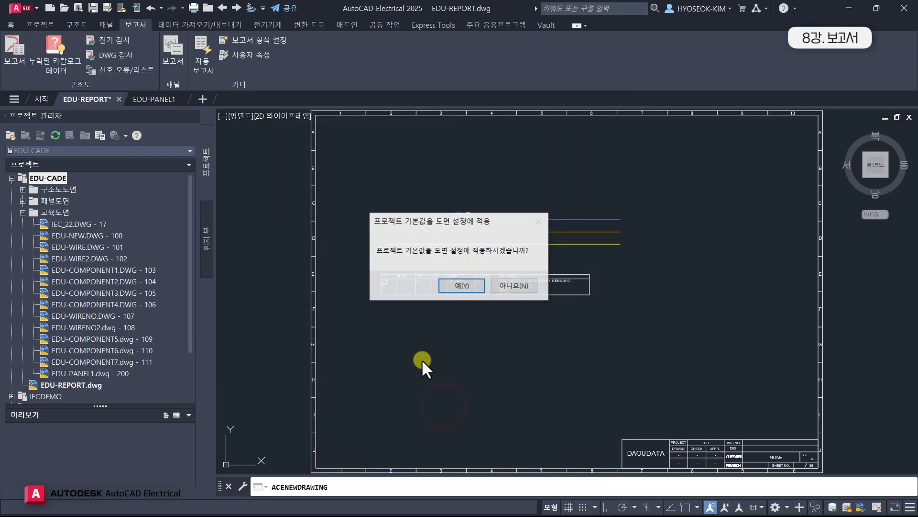
{"action": "left_click", "coordinate": [515, 290]}
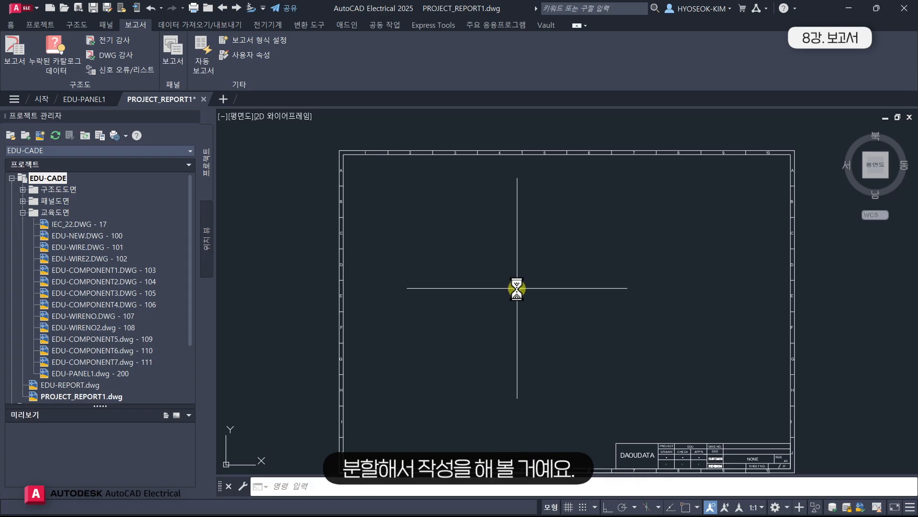
Generate a bill of materials report for the whole project (프로젝트), processing all its drawings and quick-saving the current one
{"action": "middle_click", "coordinate": [516, 287]}
{"action": "middle_click", "coordinate": [515, 287]}
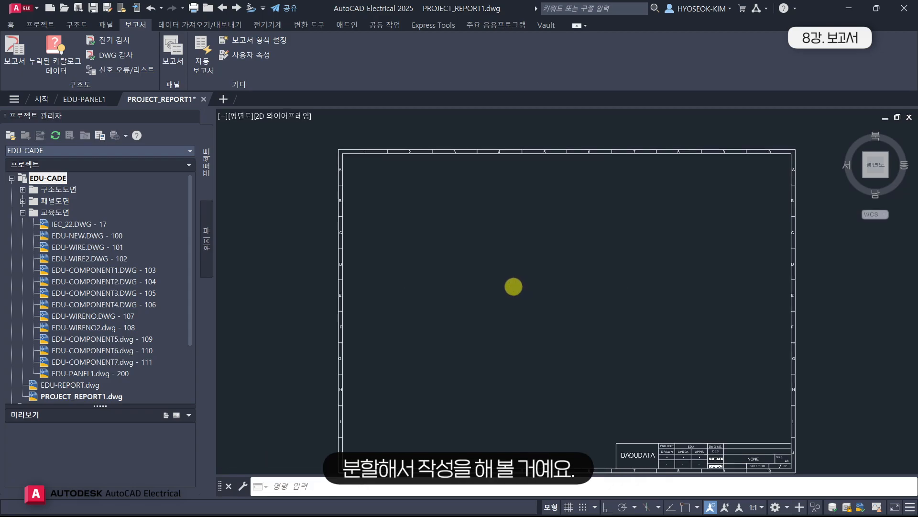
{"action": "left_click", "coordinate": [11, 56]}
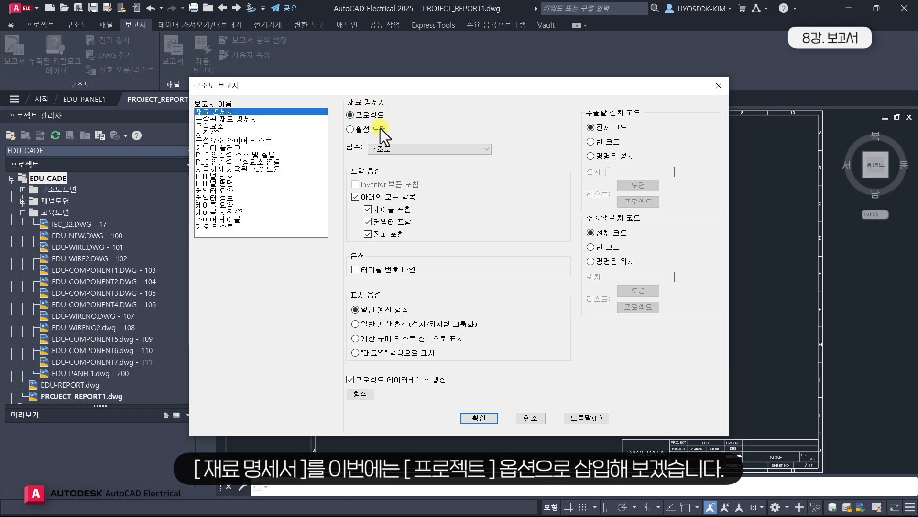
{"action": "left_click", "coordinate": [468, 418]}
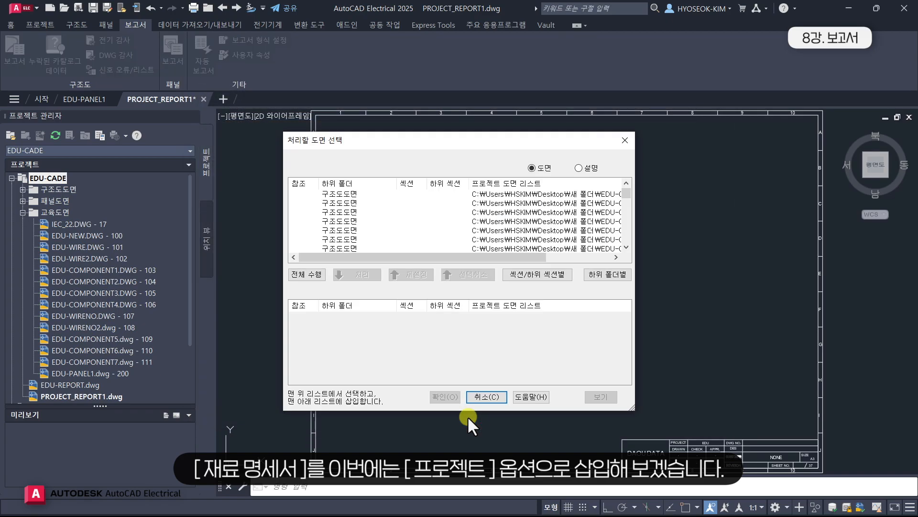
{"action": "left_click", "coordinate": [319, 277]}
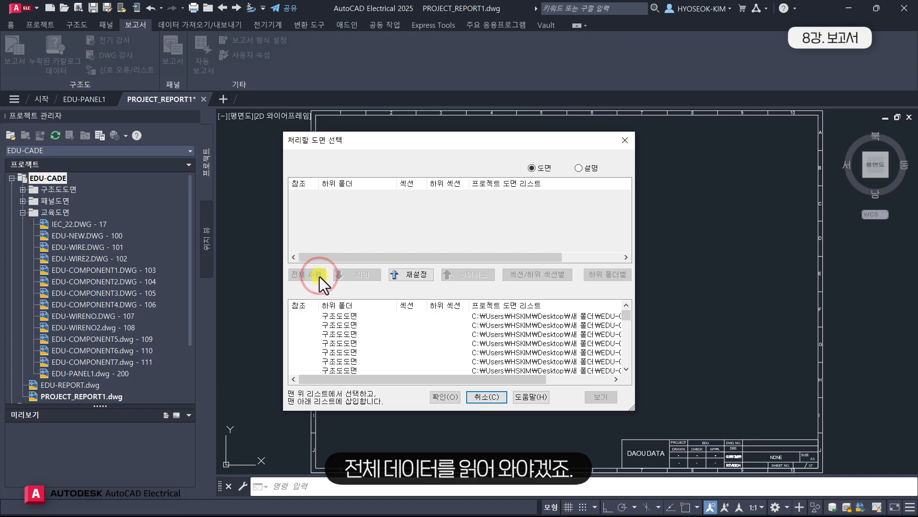
{"action": "left_click", "coordinate": [450, 396]}
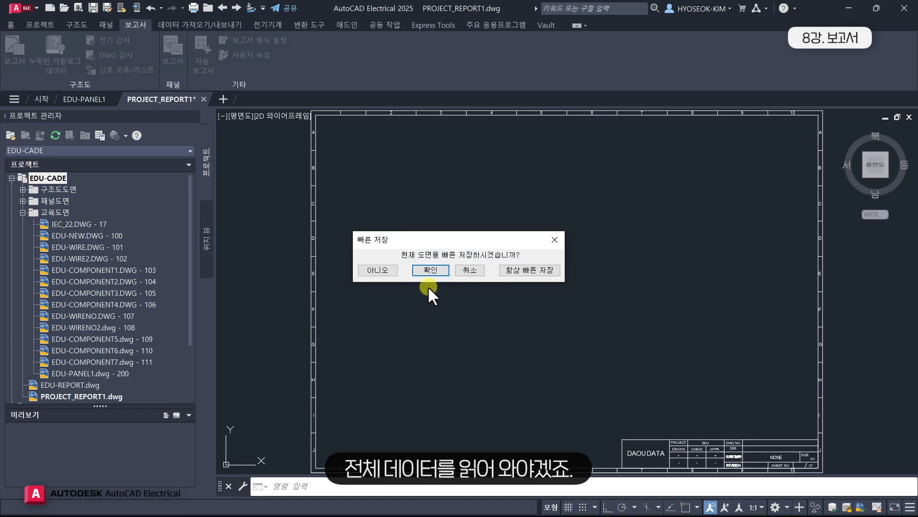
{"action": "left_click", "coordinate": [430, 270]}
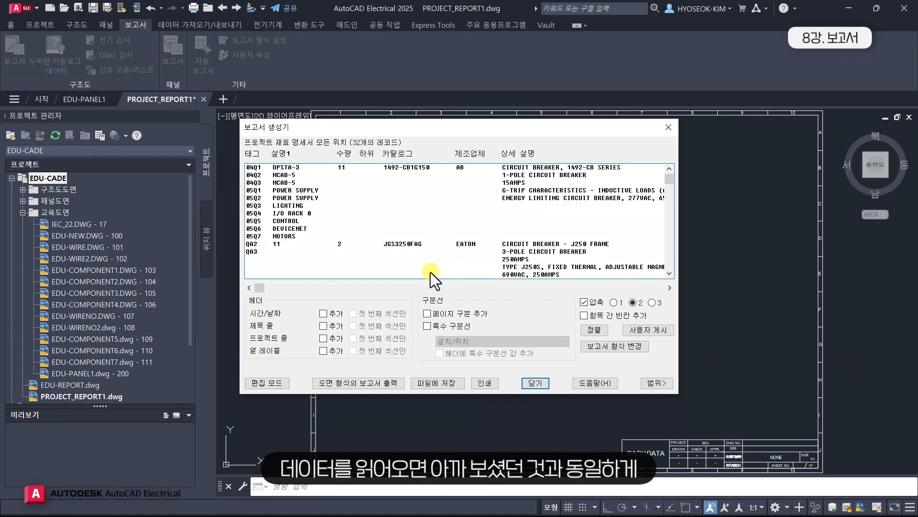
Review the project bill of materials preview and its reported data fields without changing the report format
{"action": "scroll", "coordinate": [347, 196], "scroll_direction": "down", "scroll_amount": 5}
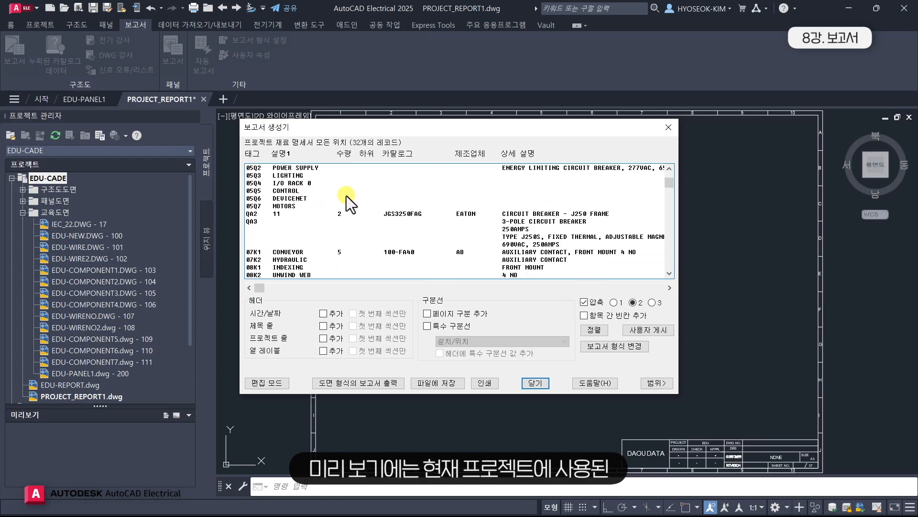
{"action": "scroll", "coordinate": [341, 211], "scroll_direction": "down", "scroll_amount": 5}
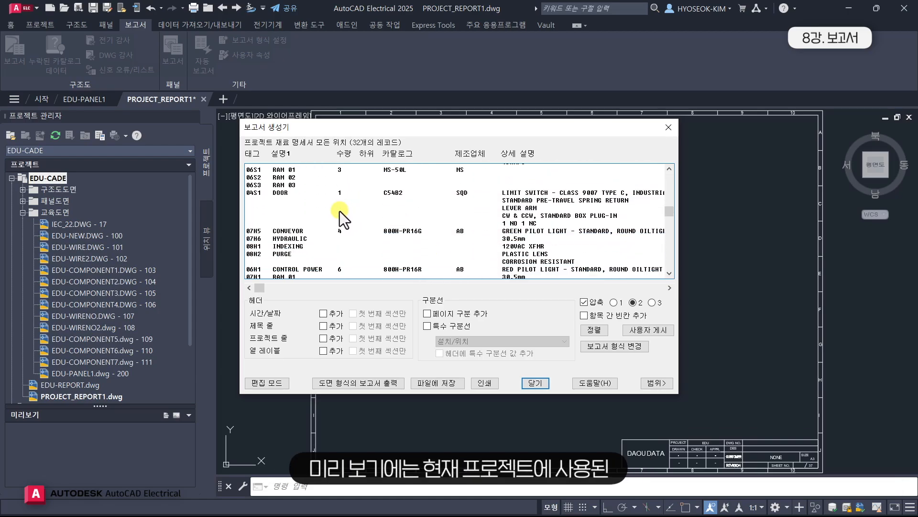
{"action": "left_click_drag", "start_coordinate": [670, 216], "coordinate": [671, 174]}
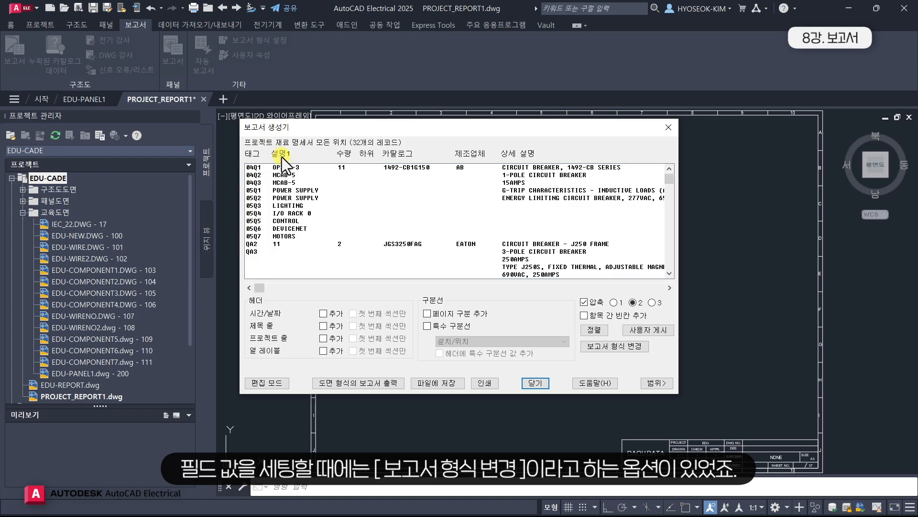
{"action": "left_click", "coordinate": [602, 349]}
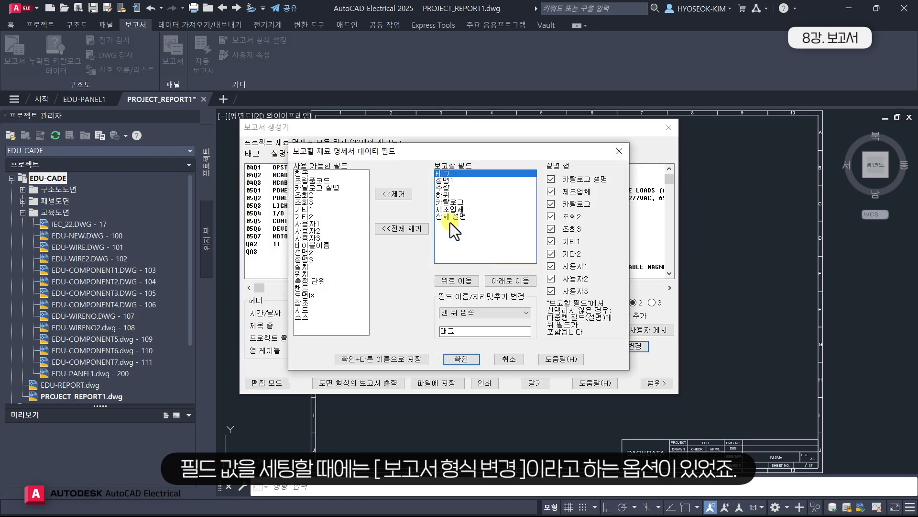
{"action": "left_click", "coordinate": [617, 152]}
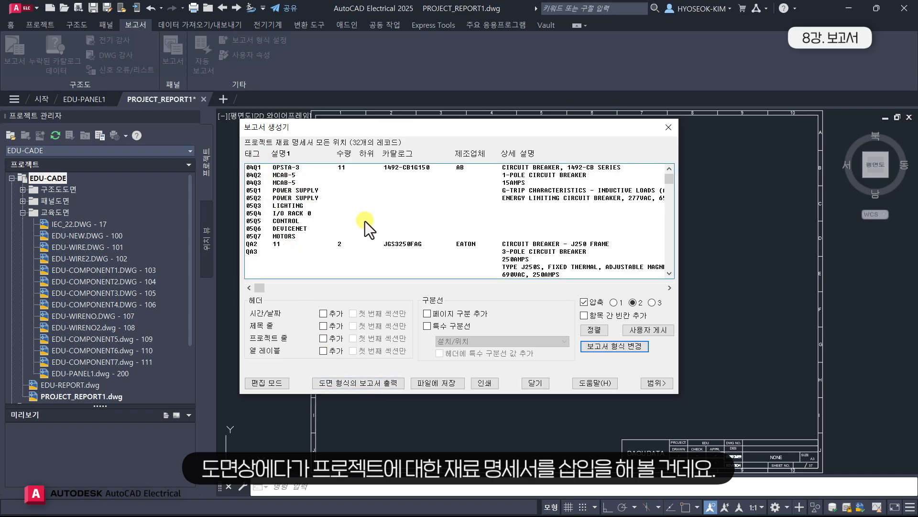
Output the report as a new drawing table with defined column widths (폭 정의), setting every field from 태그 to 상세 설명 to 10
{"action": "left_click", "coordinate": [367, 384]}
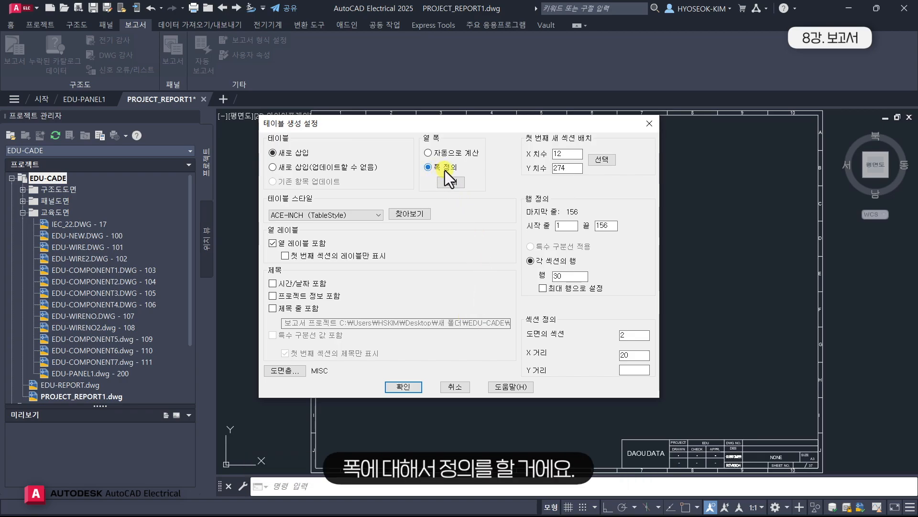
{"action": "left_click", "coordinate": [450, 183]}
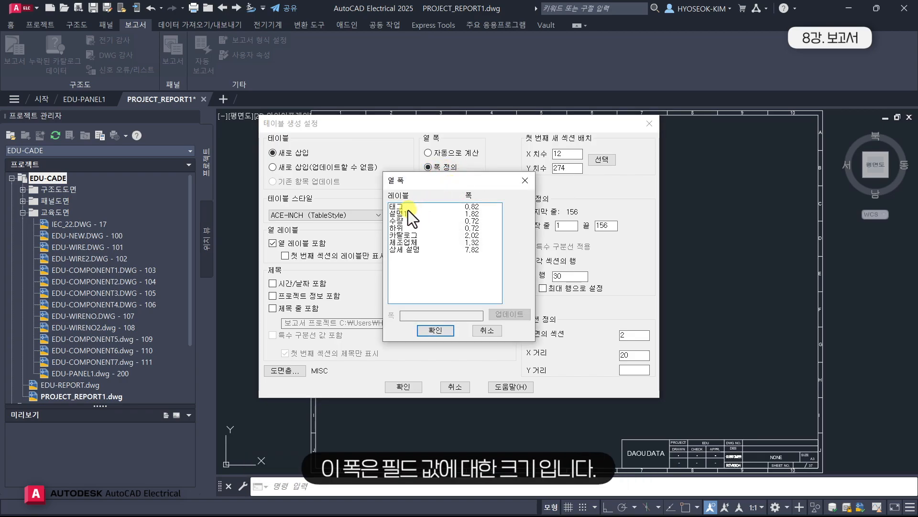
{"action": "left_click", "coordinate": [475, 208]}
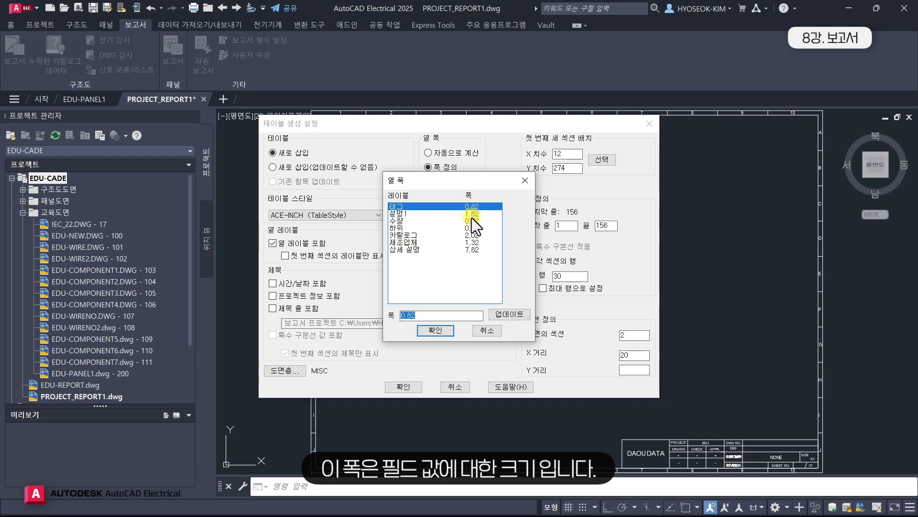
{"action": "type", "text": "10"}
{"action": "left_click", "coordinate": [468, 214]}
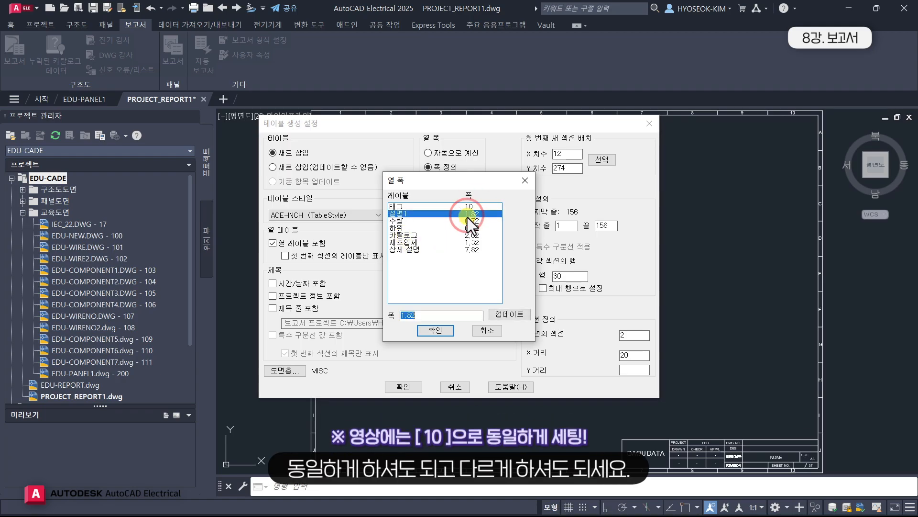
{"action": "type", "text": "10"}
{"action": "left_click", "coordinate": [470, 221]}
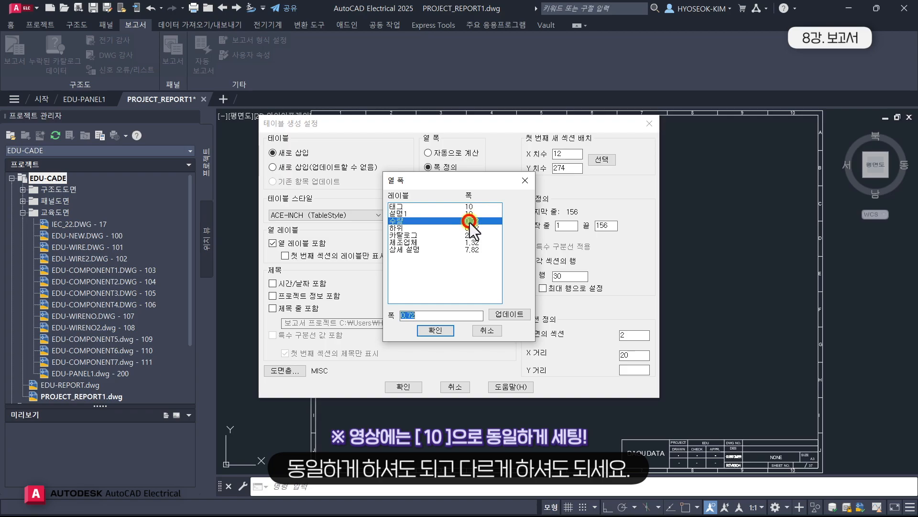
{"action": "type", "text": "10"}
{"action": "left_click", "coordinate": [469, 227]}
{"action": "type", "text": "10"}
{"action": "left_click", "coordinate": [469, 235]}
{"action": "type", "text": "10"}
{"action": "left_click", "coordinate": [471, 242]}
{"action": "type", "text": "10"}
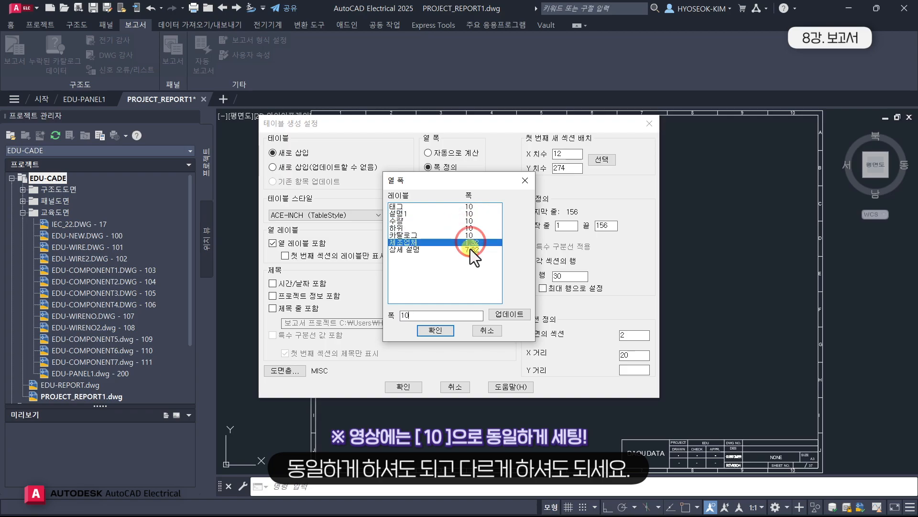
{"action": "left_click", "coordinate": [470, 249]}
{"action": "type", "text": "10"}
{"action": "left_click", "coordinate": [470, 267]}
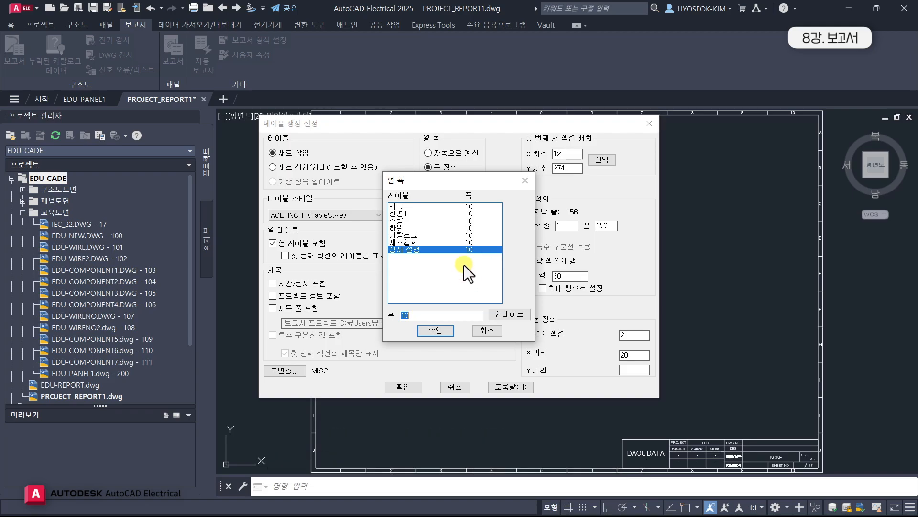
{"action": "left_click", "coordinate": [444, 331]}
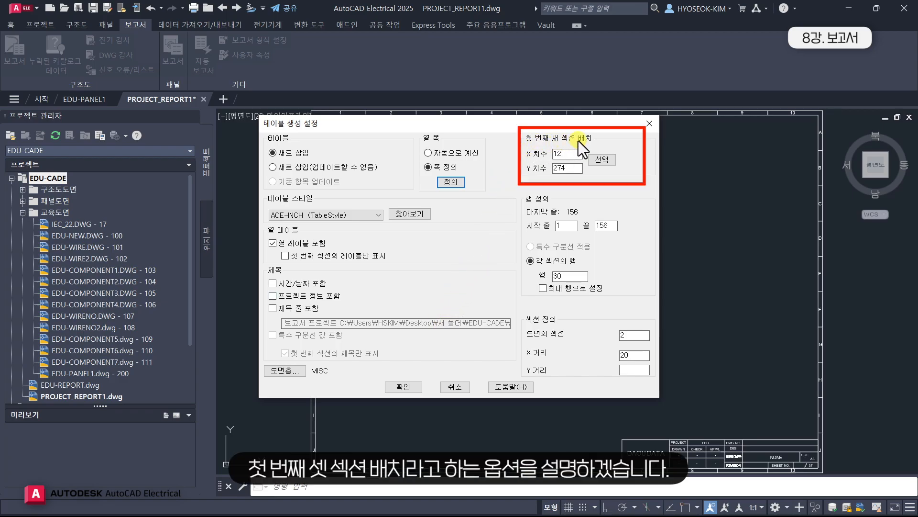
Use the ACE-METRIC table style and place the first new section at X 10 and Y 280
{"action": "left_click", "coordinate": [362, 216]}
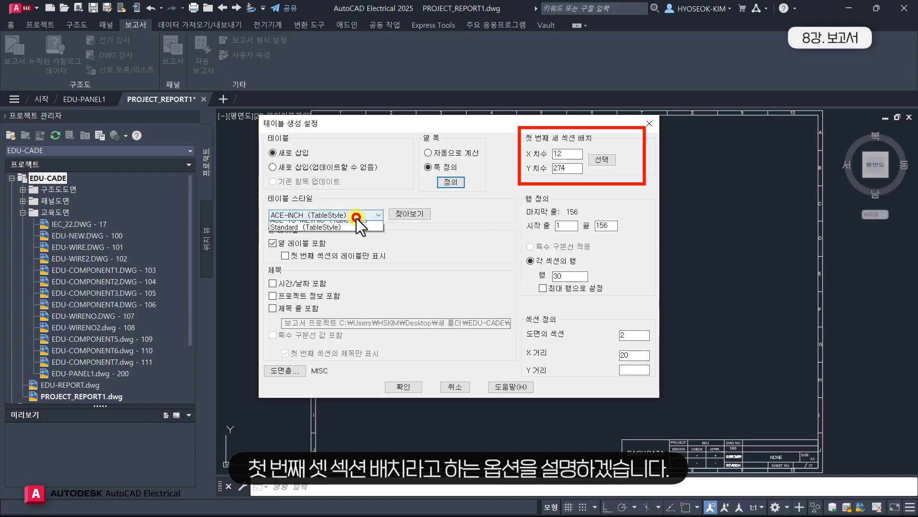
{"action": "left_click", "coordinate": [345, 229]}
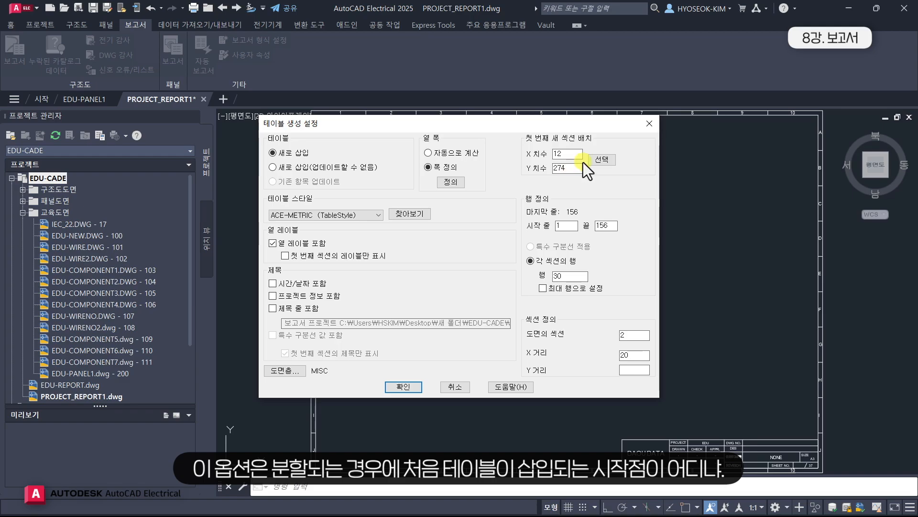
{"action": "left_click", "coordinate": [601, 159]}
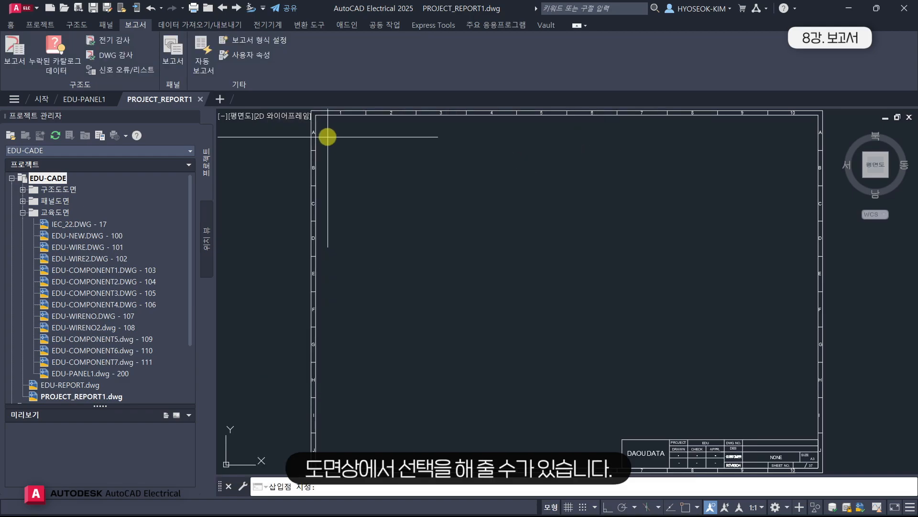
{"action": "left_click", "coordinate": [325, 131]}
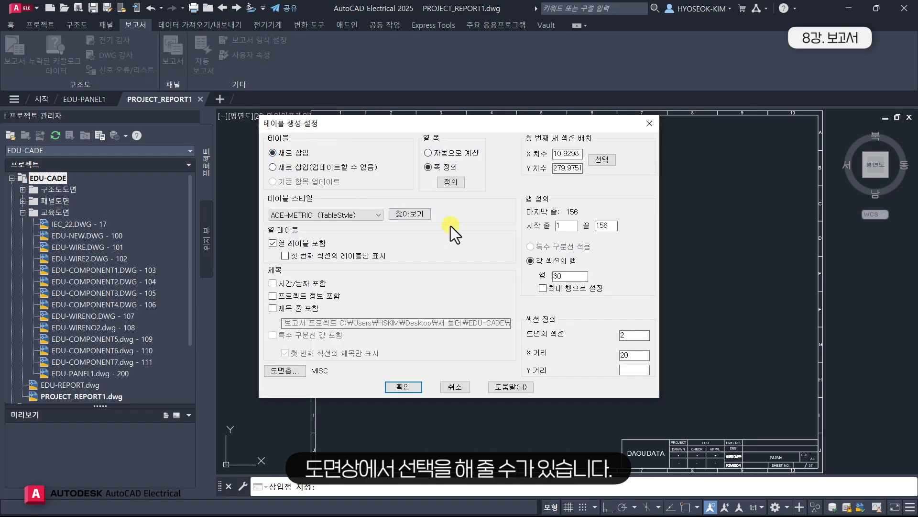
{"action": "left_click_drag", "start_coordinate": [580, 154], "coordinate": [515, 160]}
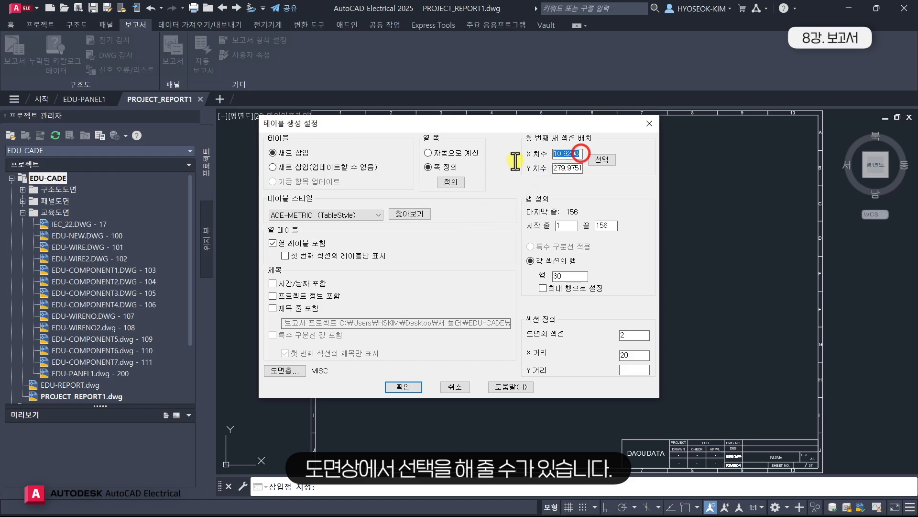
{"action": "type", "text": "10"}
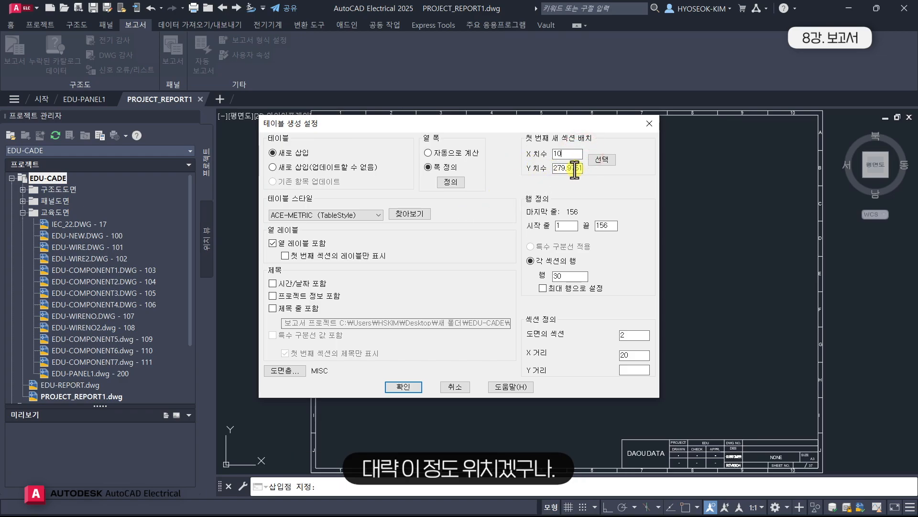
{"action": "left_click_drag", "start_coordinate": [581, 168], "coordinate": [539, 174]}
{"action": "type", "text": "280"}
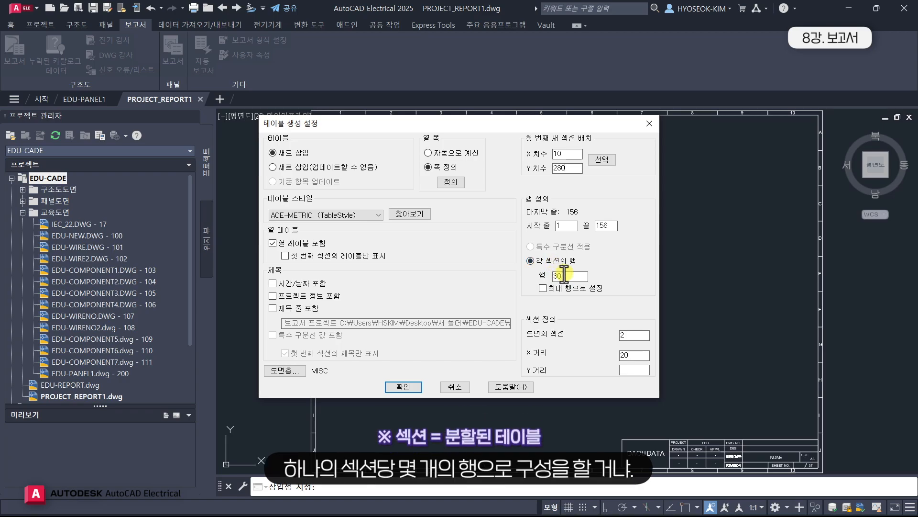
Set the number of rows in each table section (각 섹션의 행) to 50
{"action": "left_click", "coordinate": [569, 277]}
{"action": "type", "text": "30"}
{"action": "left_click_drag", "start_coordinate": [572, 277], "coordinate": [504, 278]}
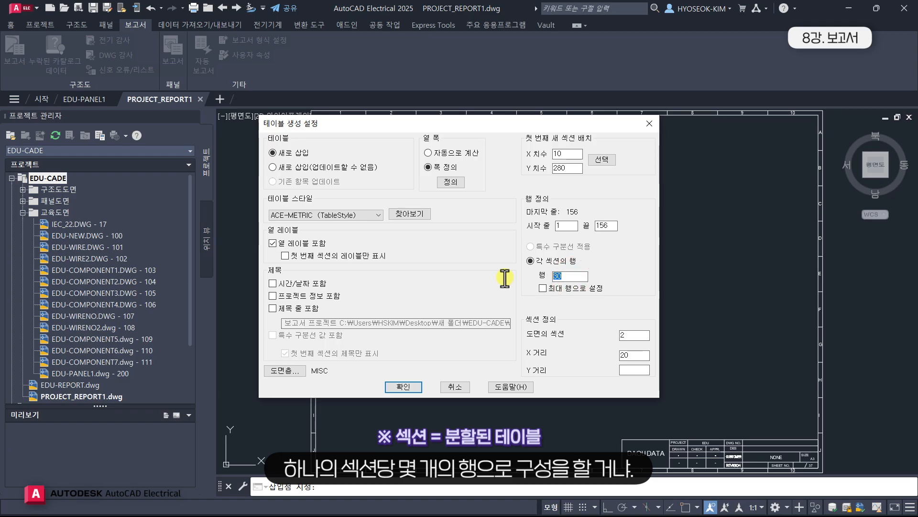
{"action": "type", "text": "50"}
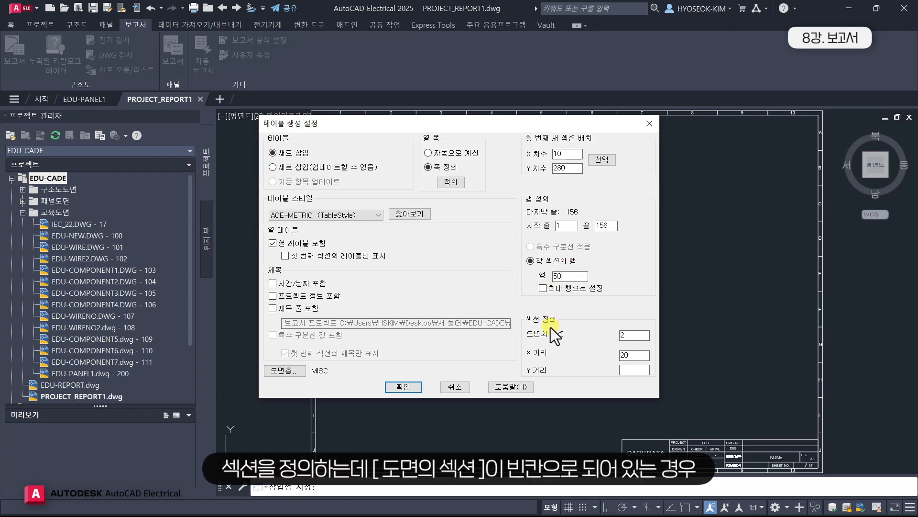
Define 2 sections per drawing with an X distance of 30 and insert the report table
{"action": "left_click_drag", "start_coordinate": [555, 128], "coordinate": [352, 100]}
{"action": "double_click", "coordinate": [425, 308]}
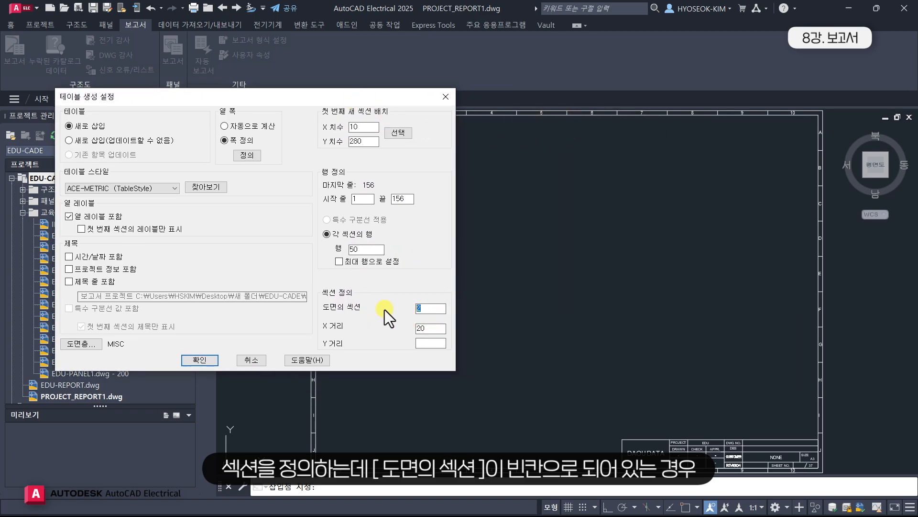
{"action": "key", "text": "Delete"}
{"action": "double_click", "coordinate": [431, 327]}
{"action": "key", "text": "Delete"}
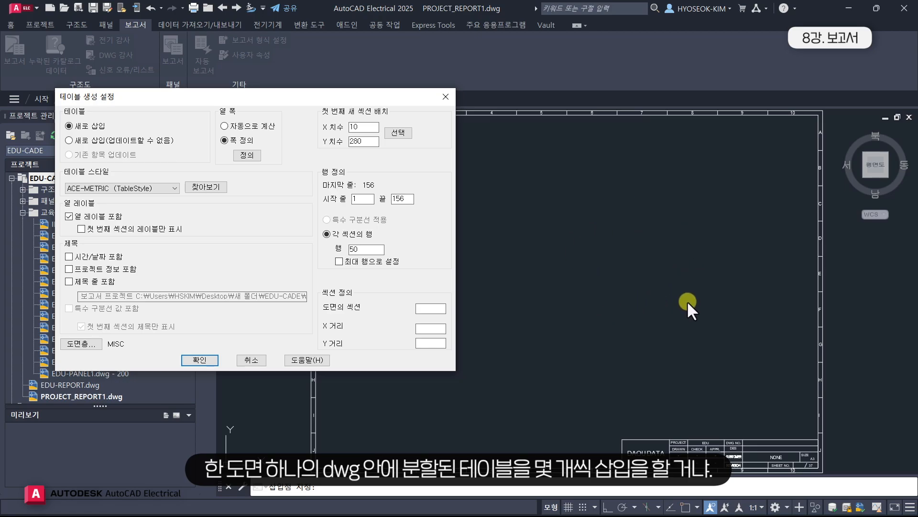
{"action": "left_click", "coordinate": [431, 309]}
{"action": "type", "text": "2"}
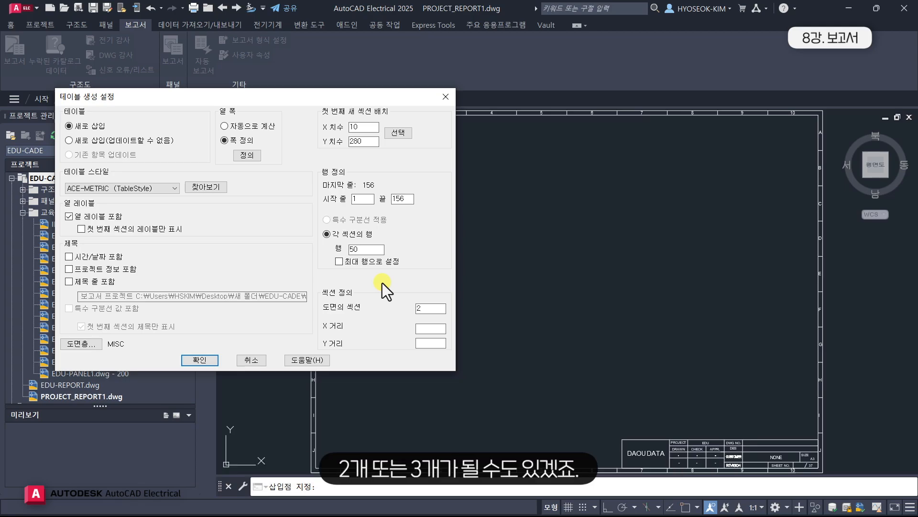
{"action": "key", "text": "BackSpace"}
{"action": "type", "text": "3"}
{"action": "key", "text": "BackSpace"}
{"action": "type", "text": "2"}
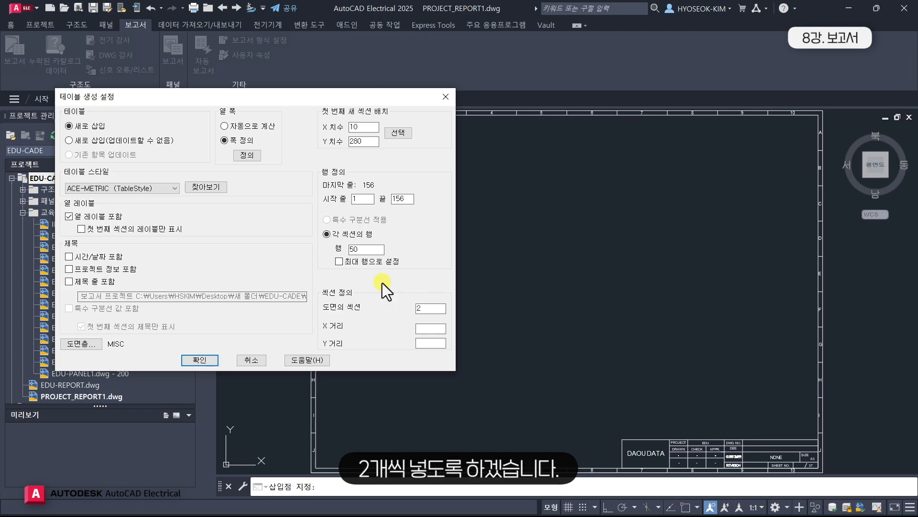
{"action": "left_click", "coordinate": [420, 329]}
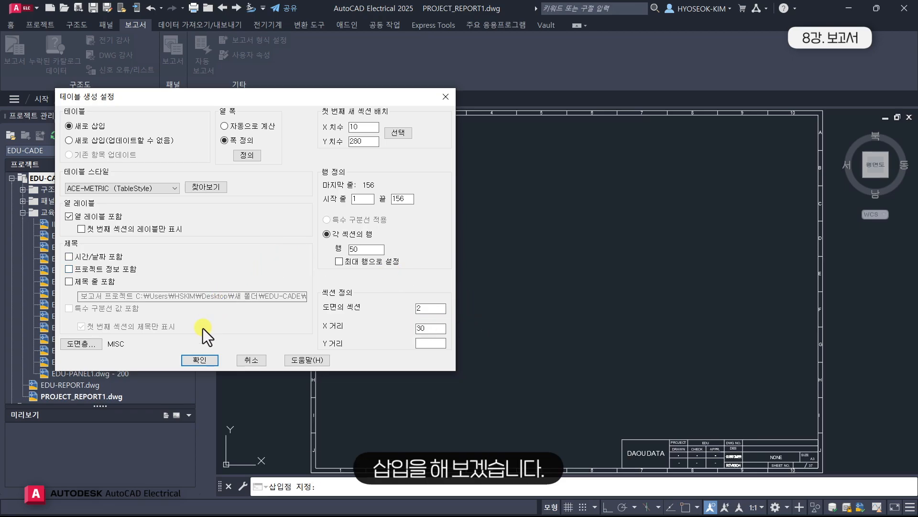
{"action": "left_click", "coordinate": [195, 361]}
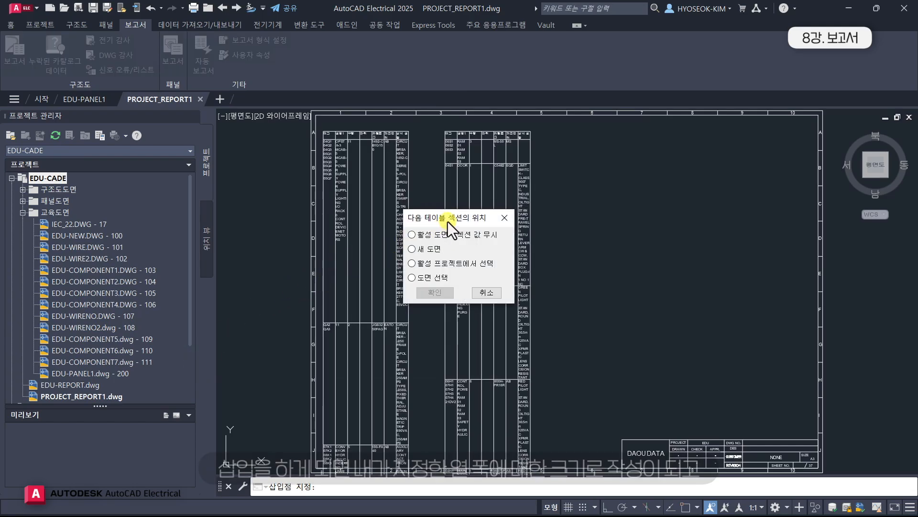
Place the remaining table sections in a new drawing (새 도면) named project_report2.dwg in the edu-cade folder
{"action": "mouse_move", "coordinate": [450, 220]}
{"action": "left_mouse_down"}
{"action": "mouse_move", "coordinate": [354, 190]}
{"action": "mouse_move", "coordinate": [309, 202]}
{"action": "left_mouse_up"}
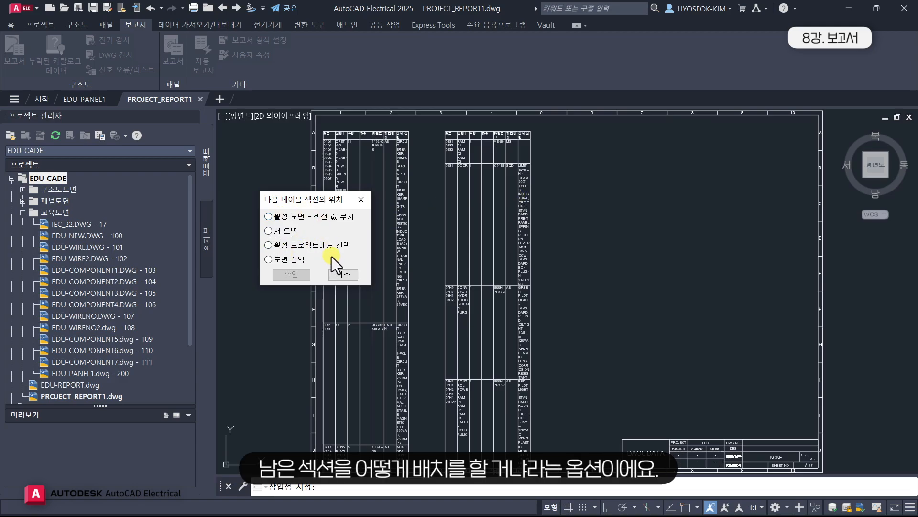
{"action": "left_click", "coordinate": [296, 231]}
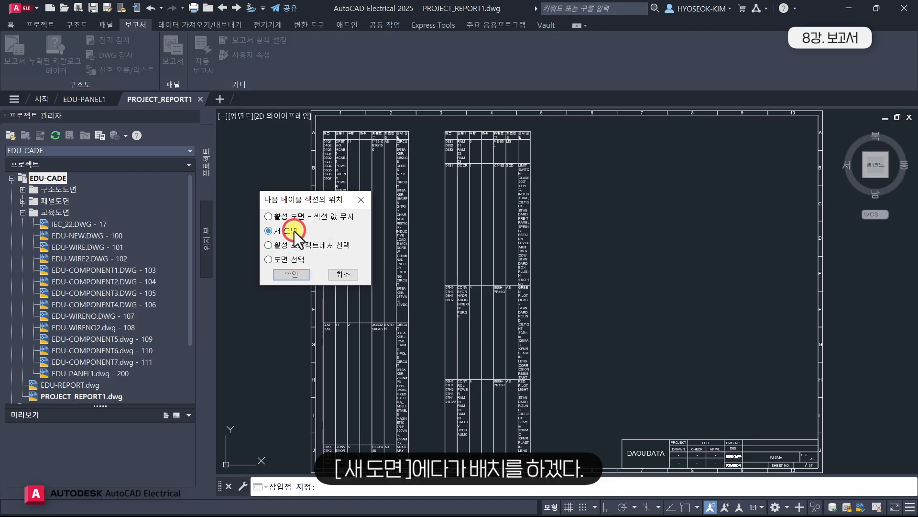
{"action": "left_click", "coordinate": [292, 274]}
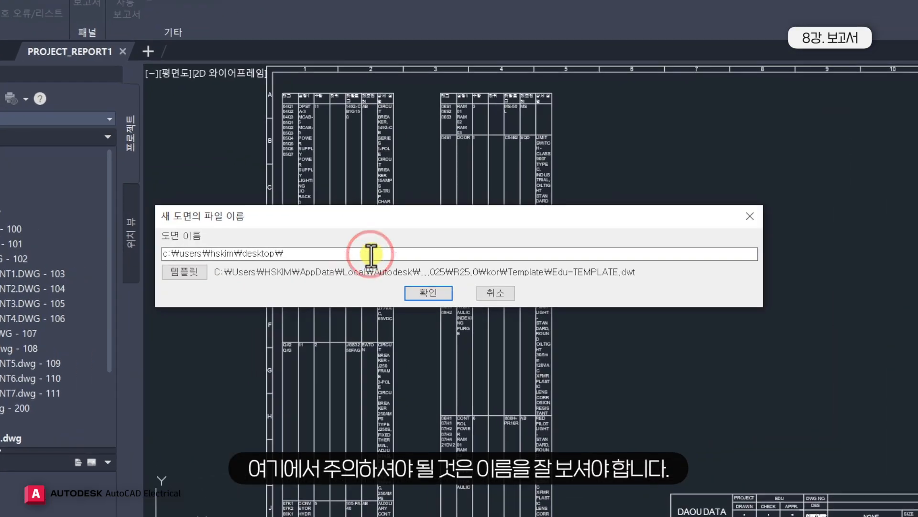
{"action": "left_click_drag", "start_coordinate": [392, 254], "coordinate": [432, 253]}
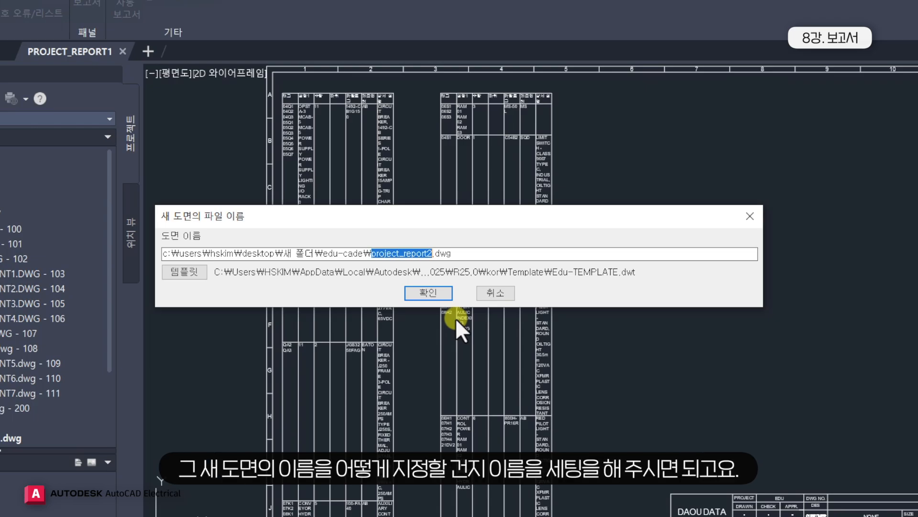
{"action": "left_click", "coordinate": [430, 254]}
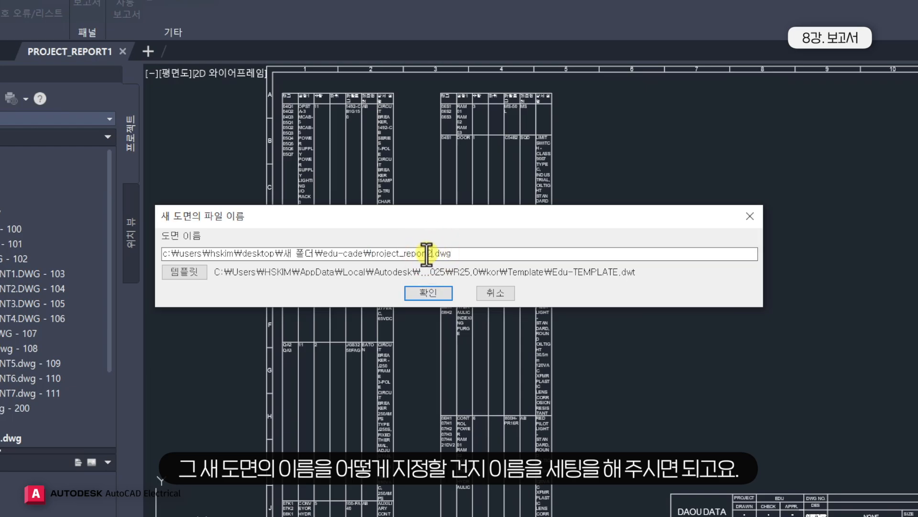
{"action": "key", "text": "BackSpace"}
{"action": "type", "text": "2"}
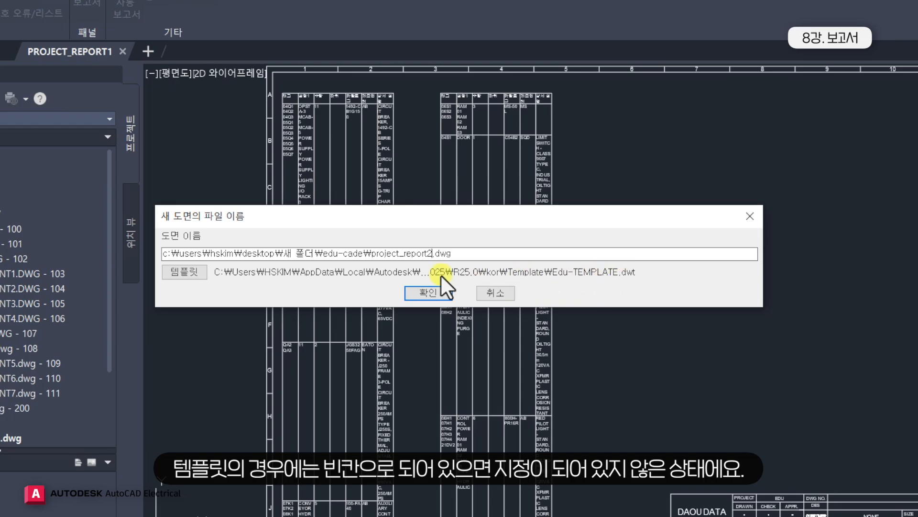
Assign the Edu-TEMPLATE.dwt template to the new drawing and confirm its creation
{"action": "left_click", "coordinate": [194, 277]}
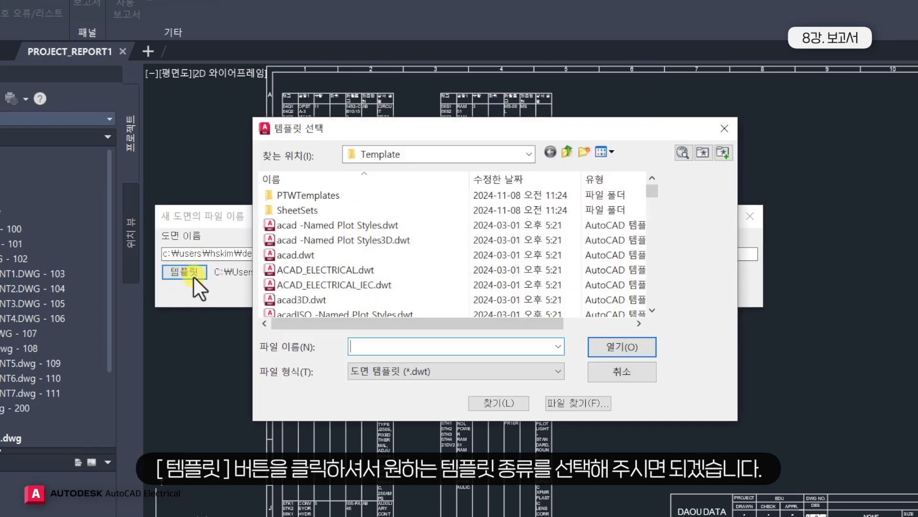
{"action": "scroll", "coordinate": [357, 278], "scroll_direction": "down", "scroll_amount": 15}
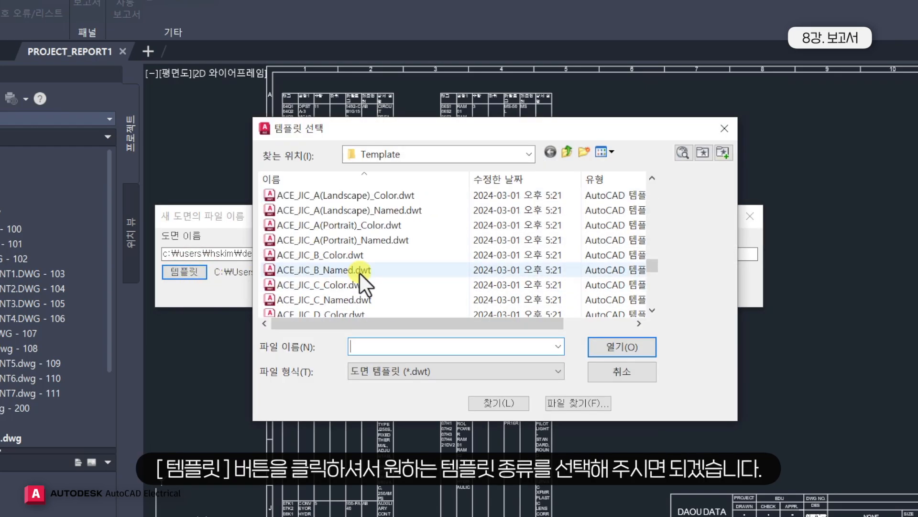
{"action": "left_click", "coordinate": [352, 239]}
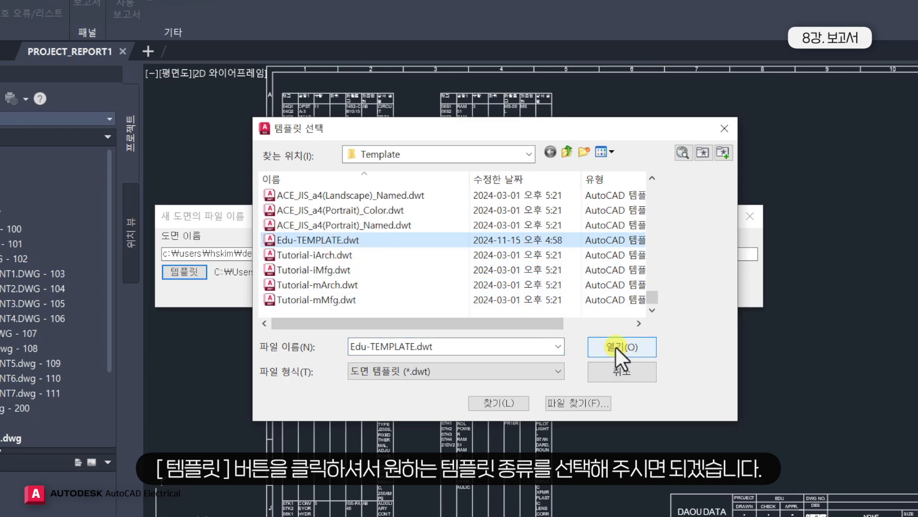
{"action": "left_click", "coordinate": [616, 346]}
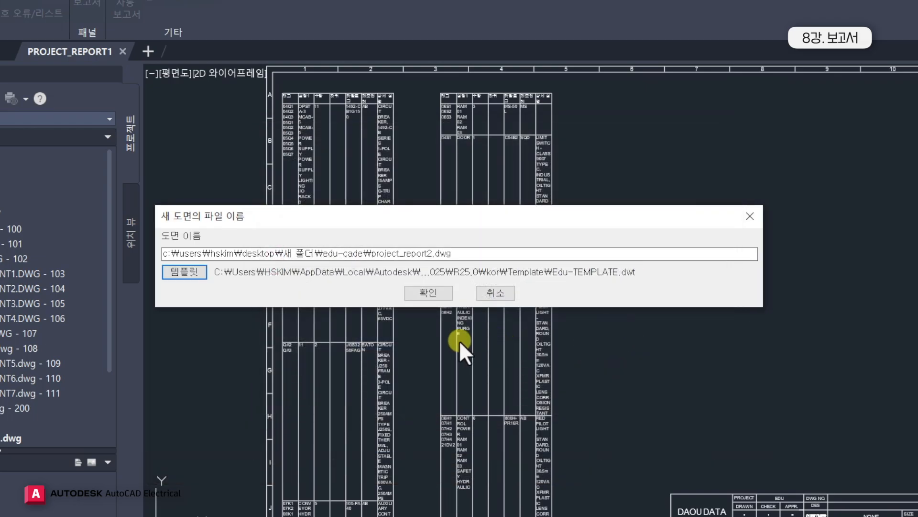
{"action": "left_click", "coordinate": [438, 298]}
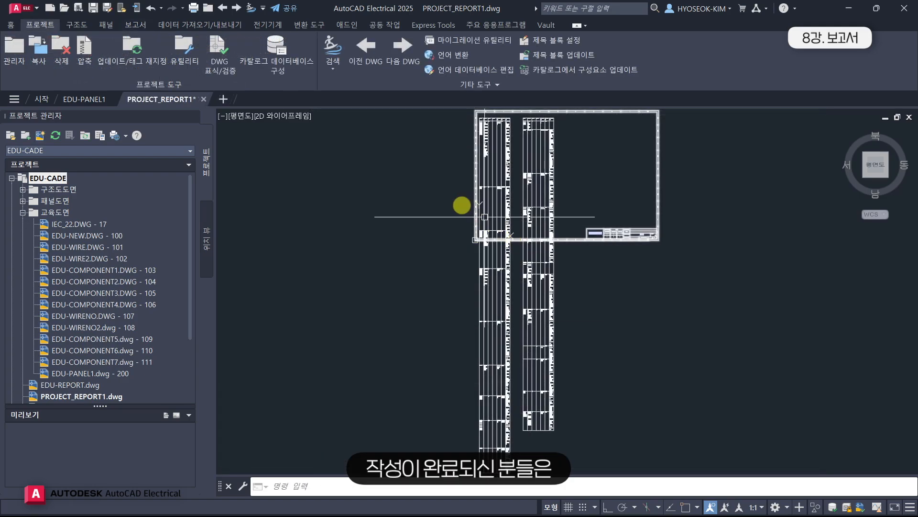
Examine the report types and options offered for panel reports and for schematic (구조도) reports without generating any
{"action": "left_click", "coordinate": [135, 24]}
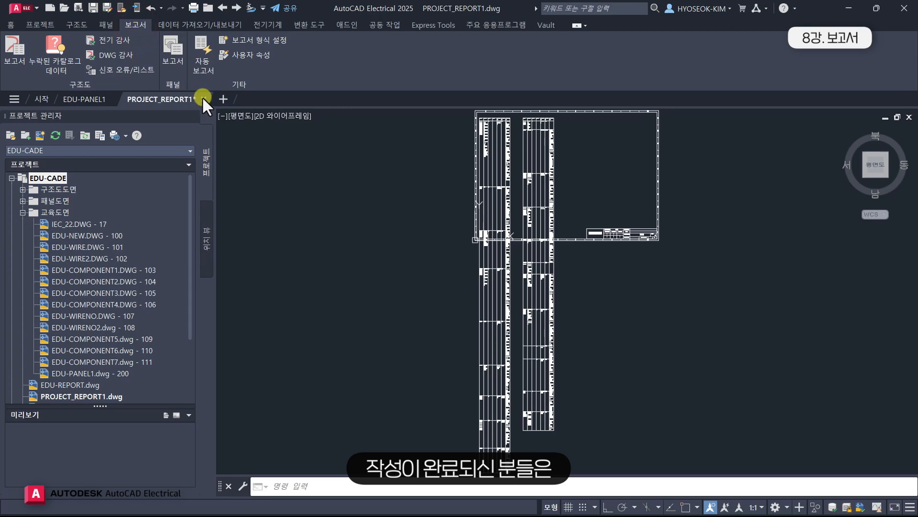
{"action": "scroll", "coordinate": [359, 225], "scroll_direction": "up", "scroll_amount": 5}
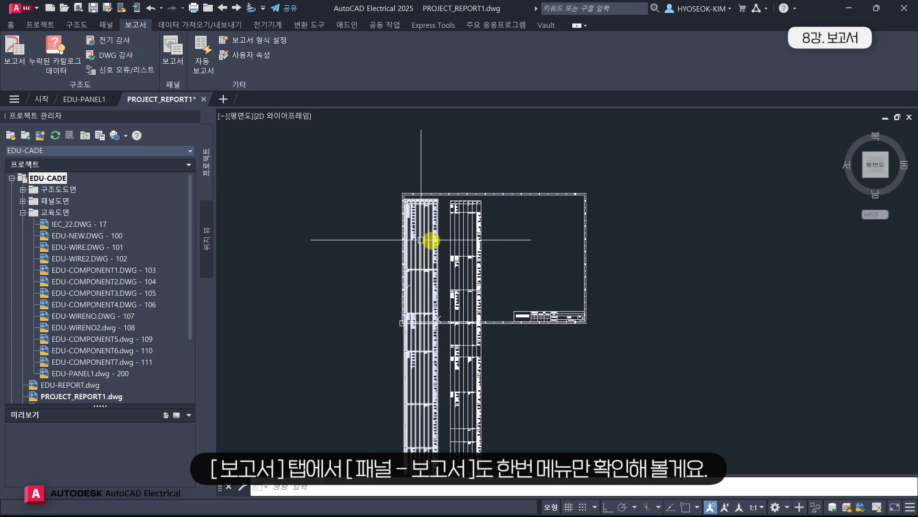
{"action": "left_click", "coordinate": [172, 63]}
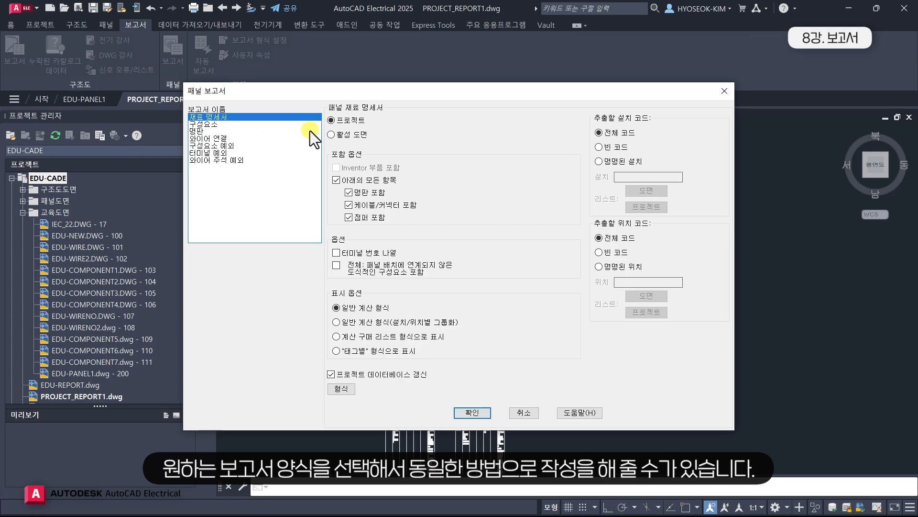
{"action": "left_click", "coordinate": [724, 91]}
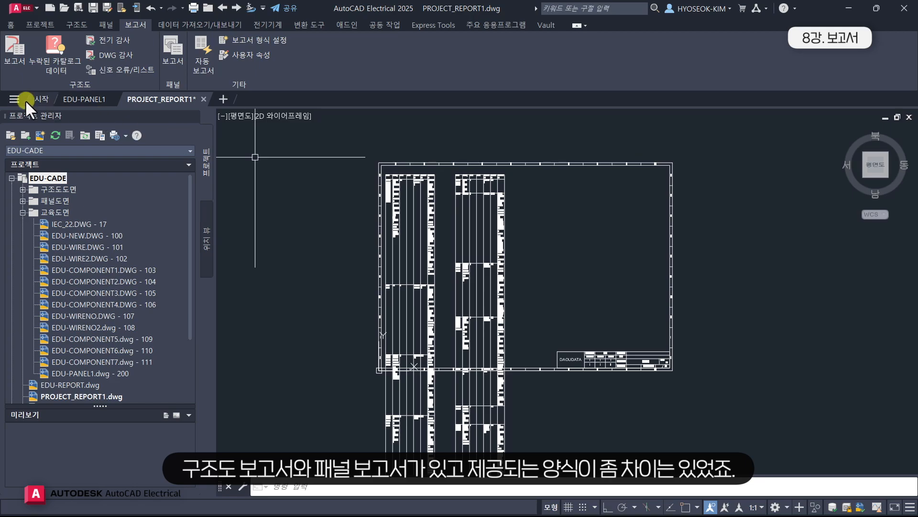
{"action": "left_click", "coordinate": [12, 57]}
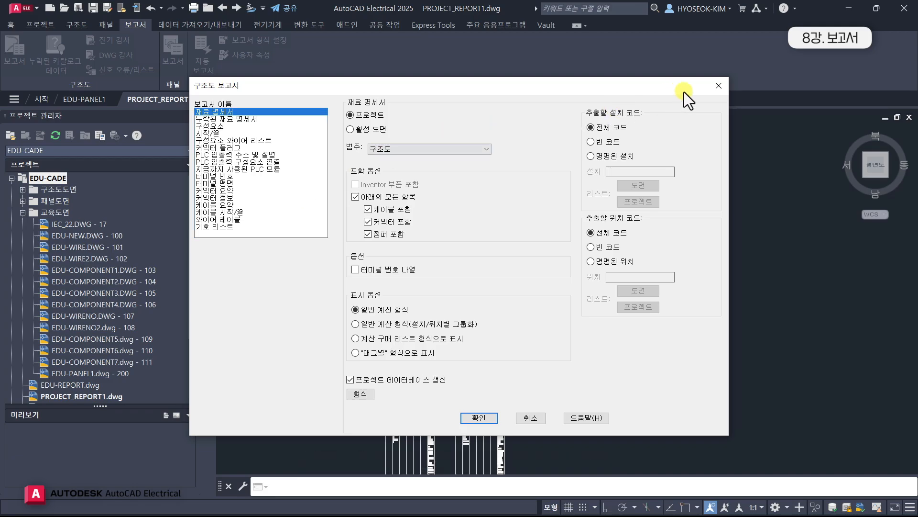
{"action": "left_click", "coordinate": [719, 85]}
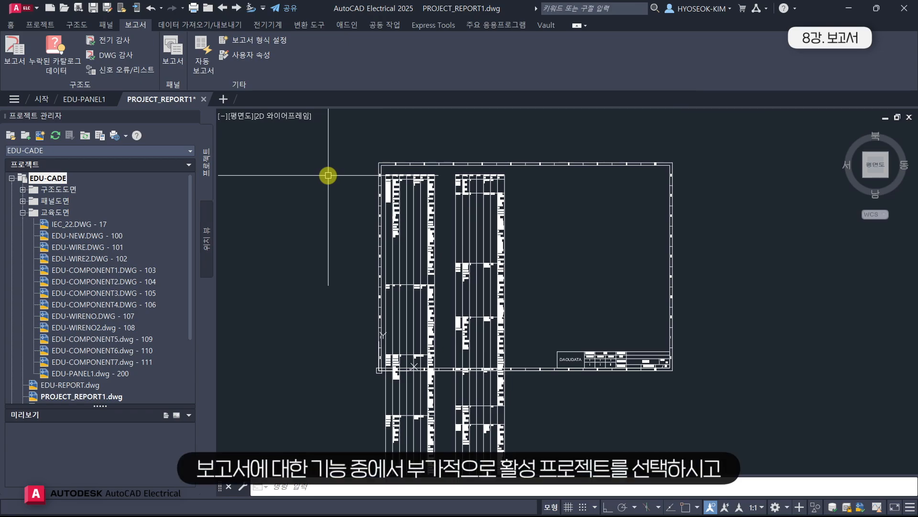
Generate a new drawing list report (도면 리스트 보고서) for all EDU-CADE project drawings and review it without outputting it
{"action": "left_click", "coordinate": [58, 178]}
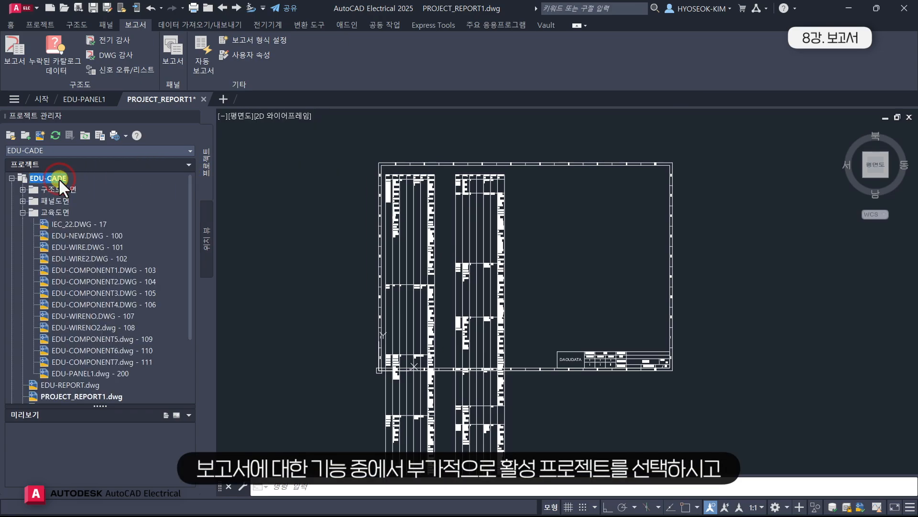
{"action": "right_click", "coordinate": [57, 179]}
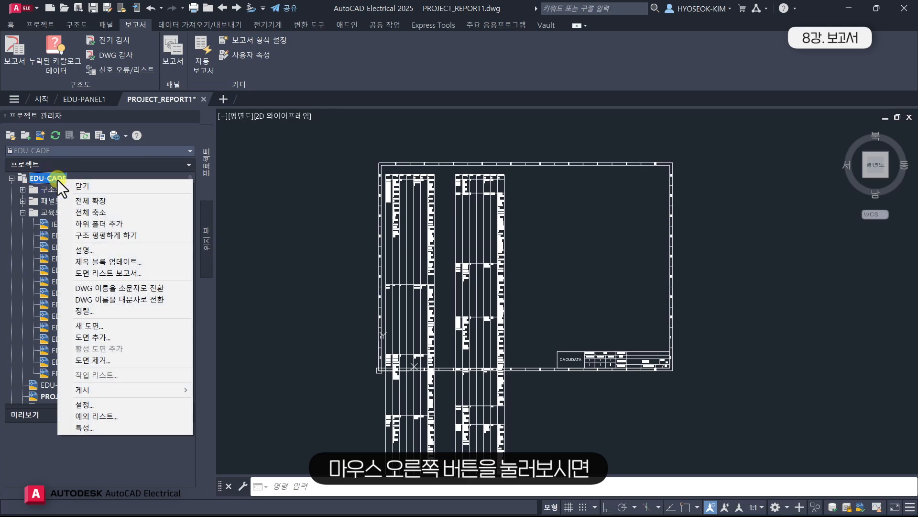
{"action": "left_click", "coordinate": [155, 276]}
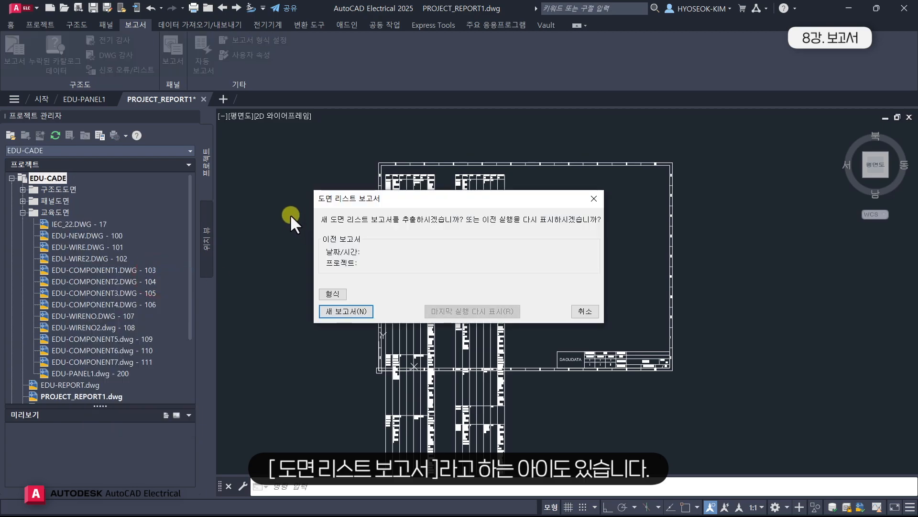
{"action": "left_click", "coordinate": [337, 312]}
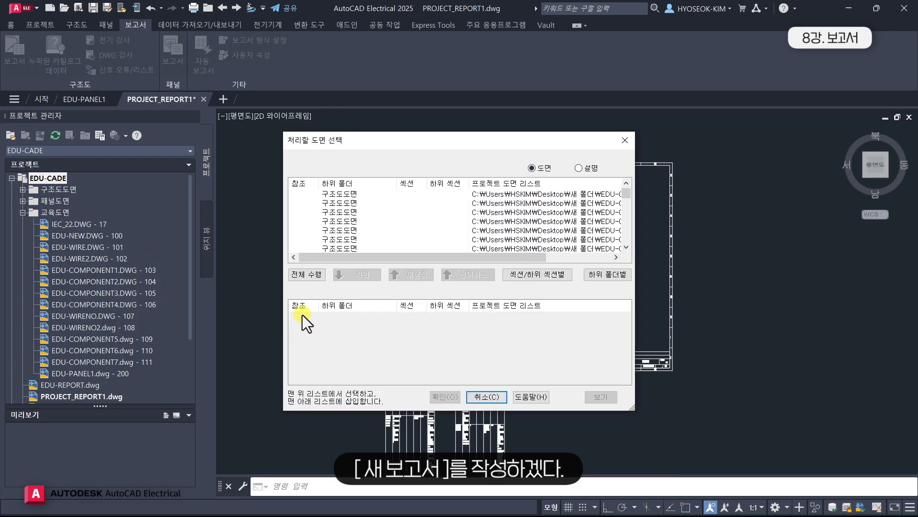
{"action": "left_click", "coordinate": [307, 274]}
{"action": "left_click", "coordinate": [442, 396]}
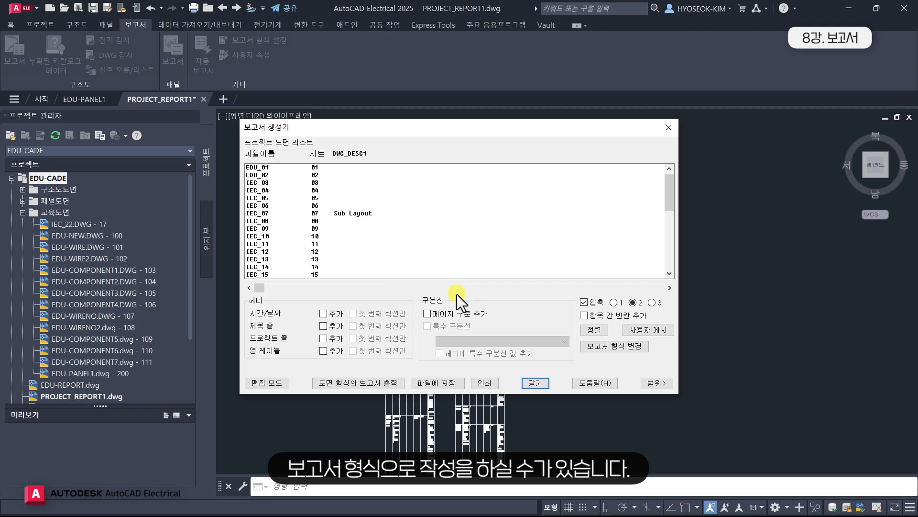
{"action": "left_click", "coordinate": [668, 127]}
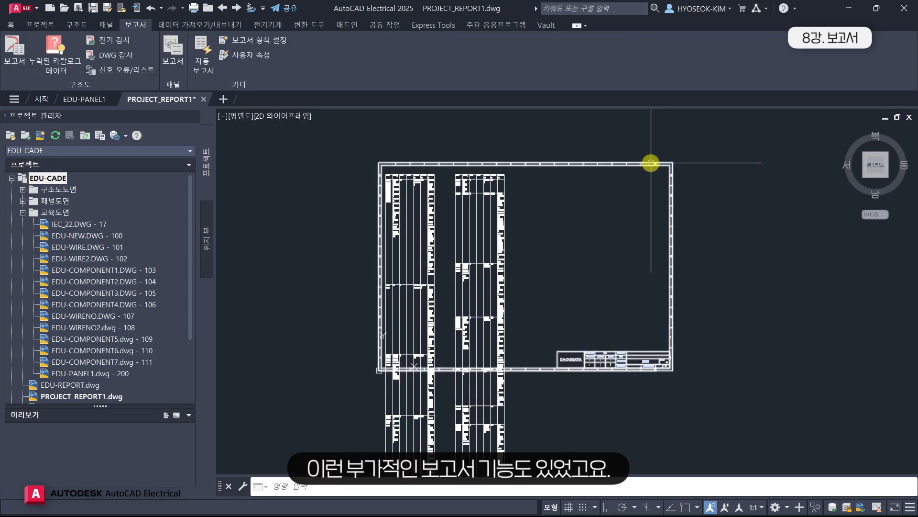